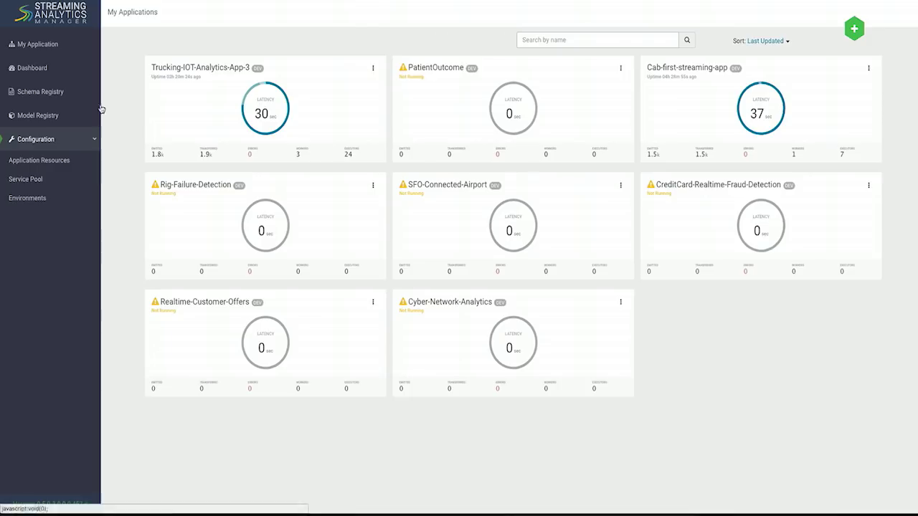
Open the Service Pool page under Configuration to list the streamanalytics cluster's services.
mouse_move(210, 106)
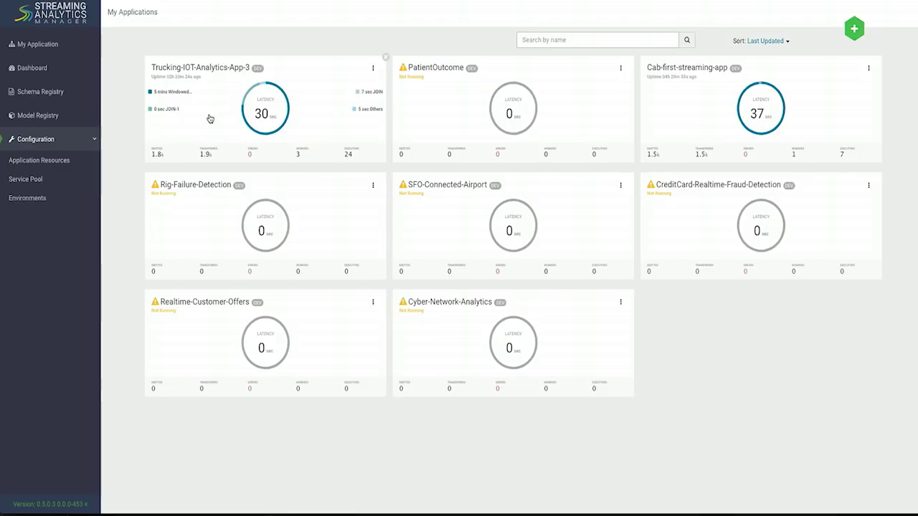
click(38, 179)
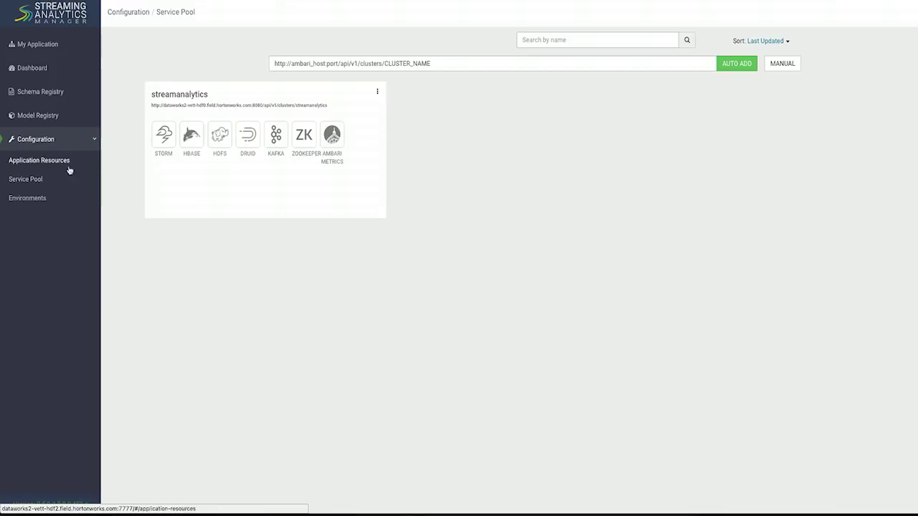
Replace the placeholder with the enterprise_data_lake Ambari cluster URL and auto-add it.
click(352, 63)
triple_click(352, 63)
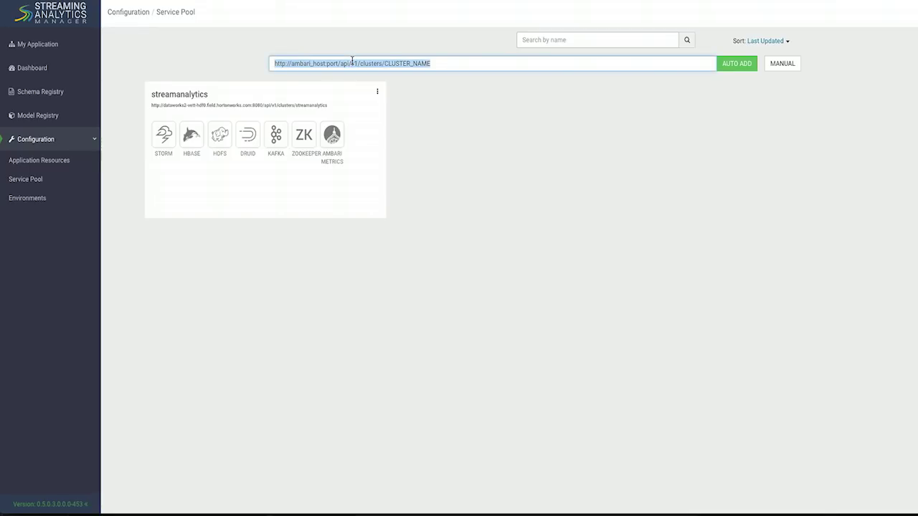
text(http://dataworks-vett-hdf0.field.hortonworks.com:8080/api/v1/clusters/enterprise_data_lake)
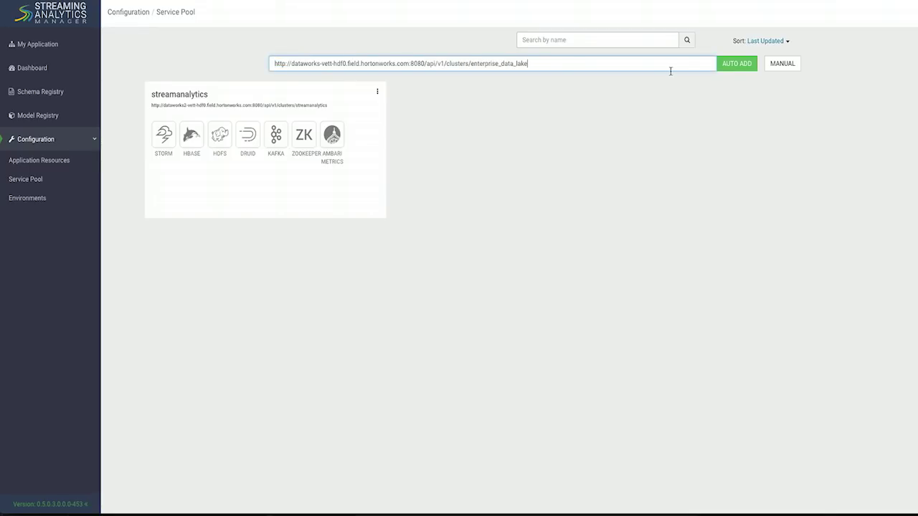
click(726, 68)
Enter the Ambari username and password and confirm to register enterprise_data_lake.
text(a)
key(BackSpace)
text(admin)
key(Tab)
text(admin)
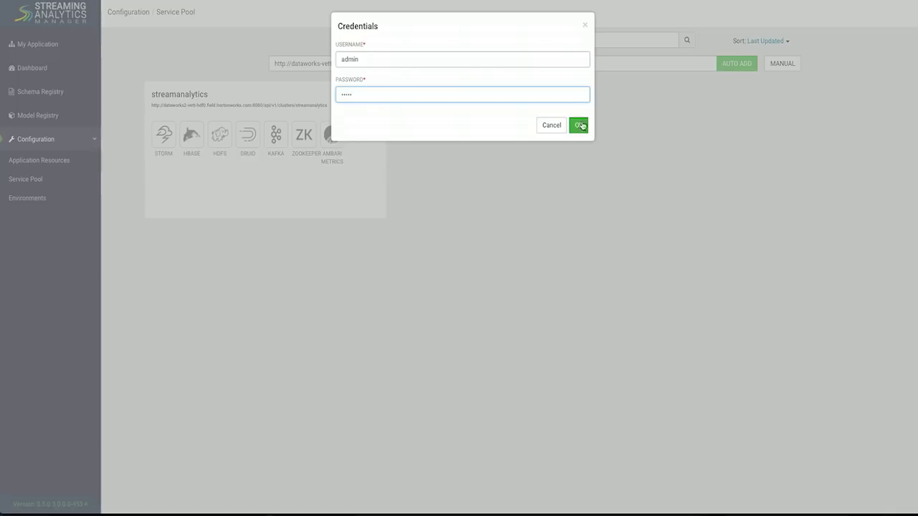
click(578, 125)
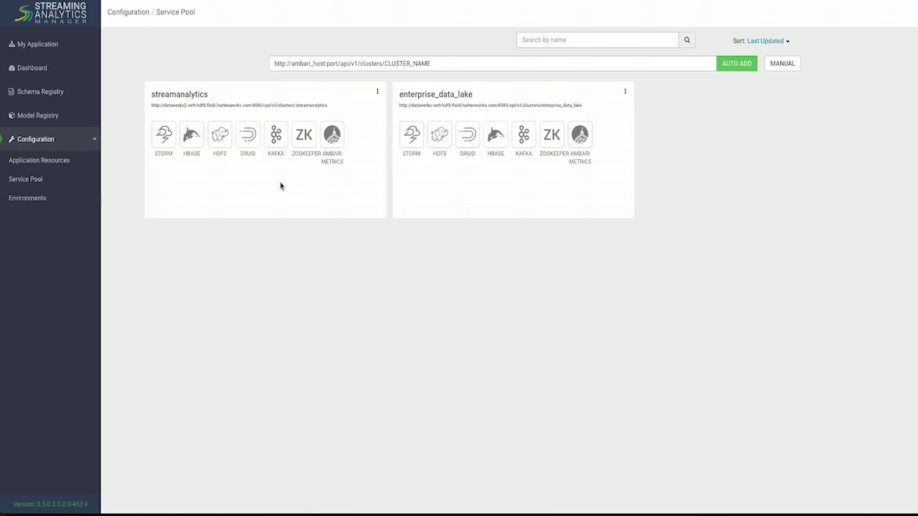
Start a new environment named 'Dataworks Env' with description 'env'.
click(46, 202)
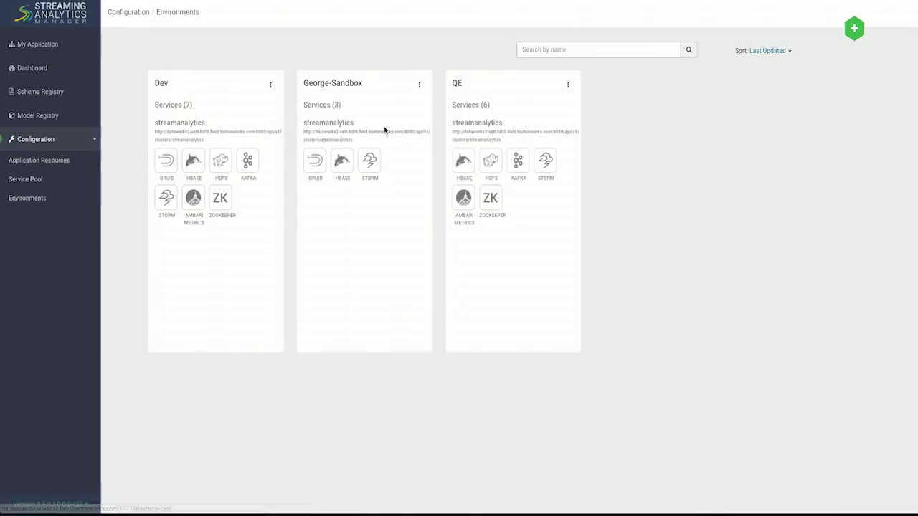
click(857, 27)
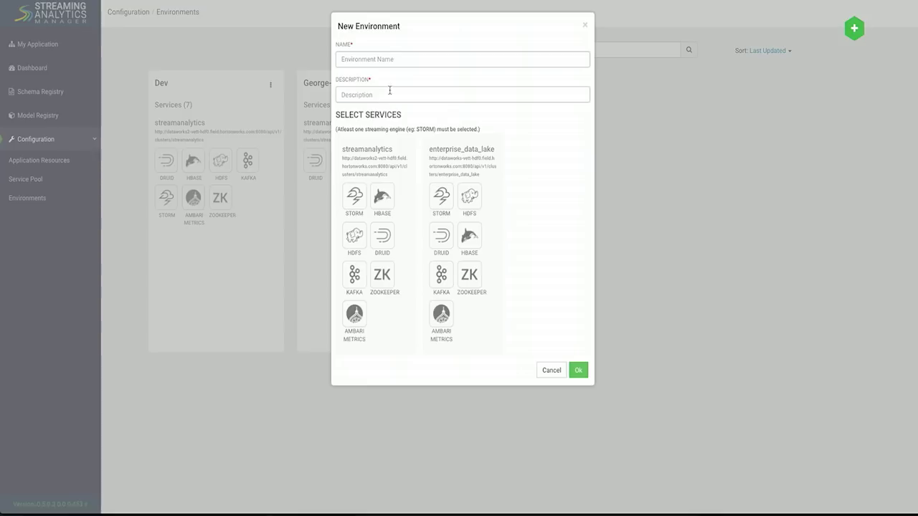
click(388, 63)
text(Data)
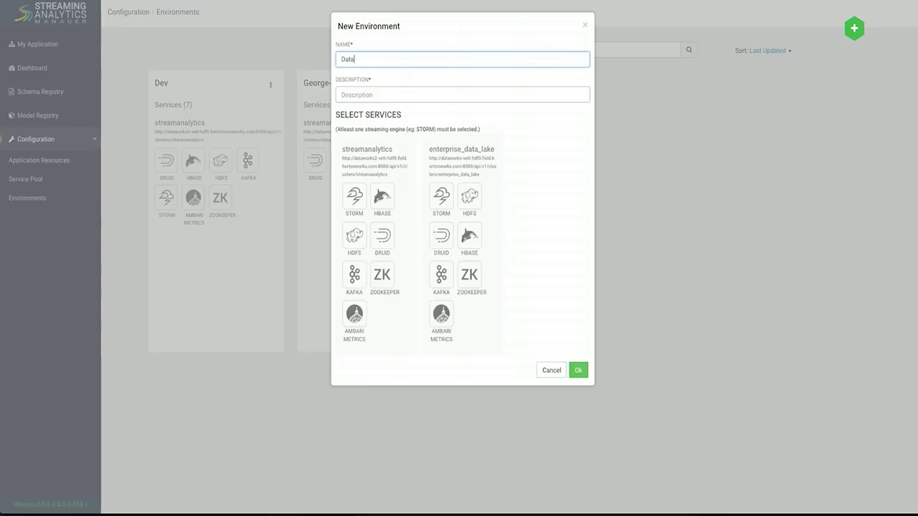
text(works Env)
key(Tab)
text(env)
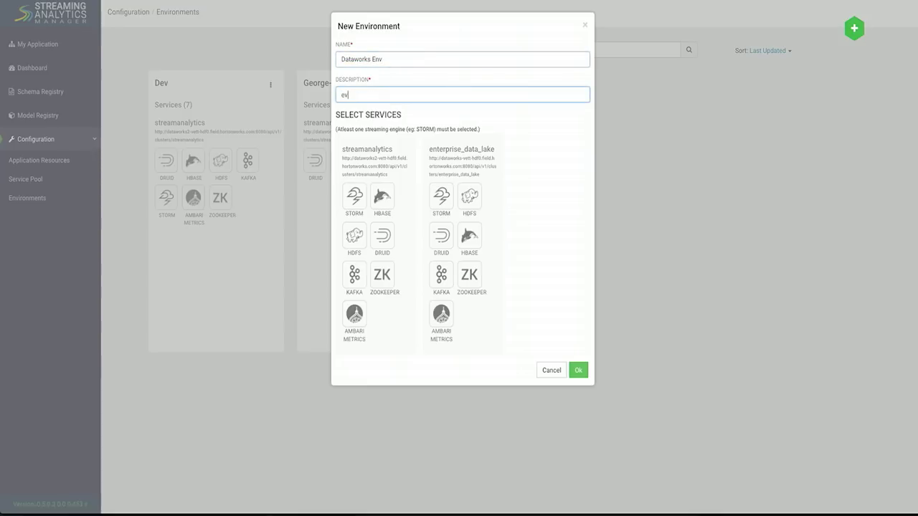
Add Storm, Druid, Kafka, ZooKeeper, Ambari Metrics, HDFS and HBase, then save the environment.
click(355, 203)
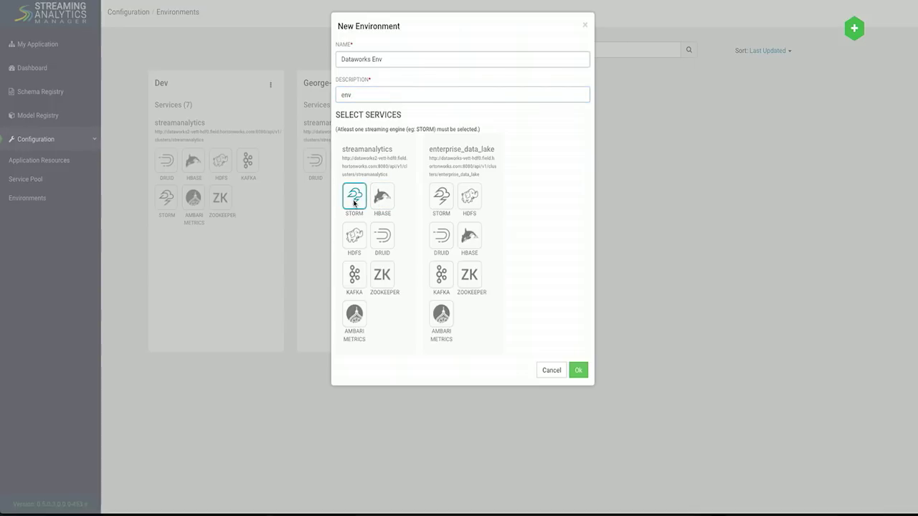
click(379, 238)
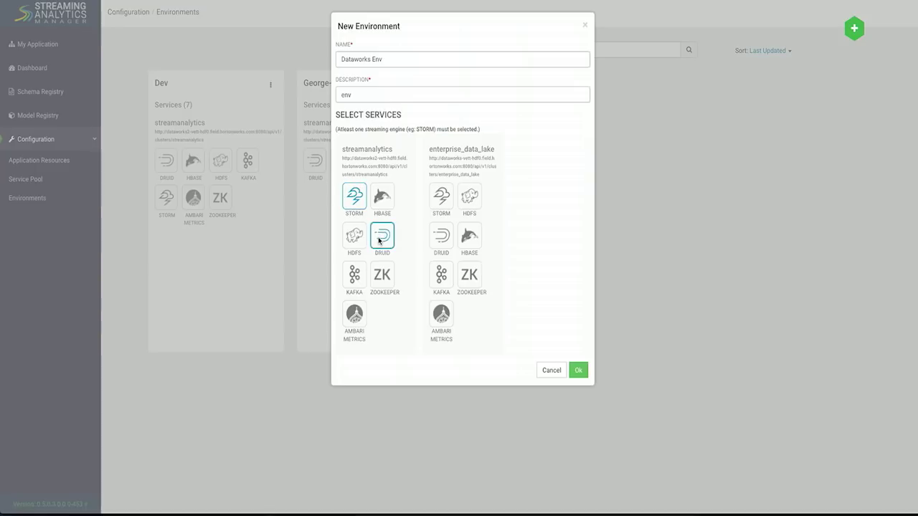
click(358, 280)
click(388, 282)
click(359, 320)
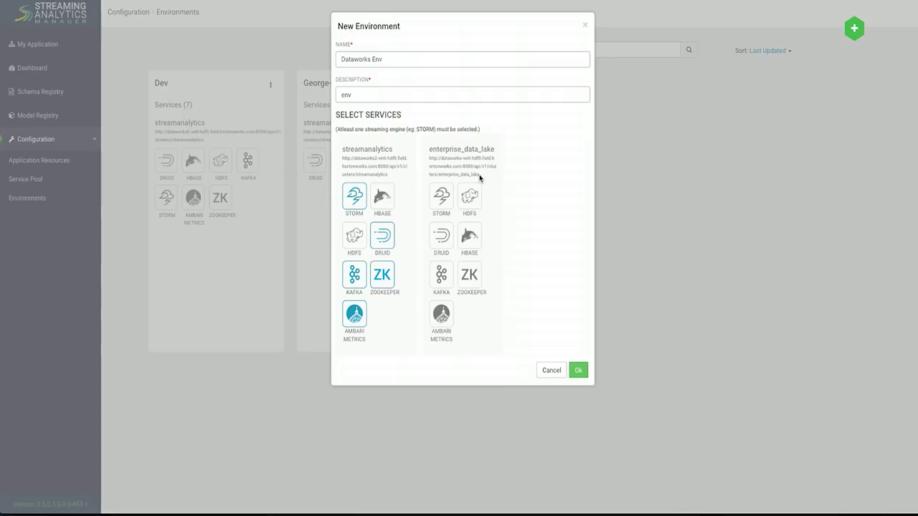
click(470, 196)
click(470, 243)
click(579, 371)
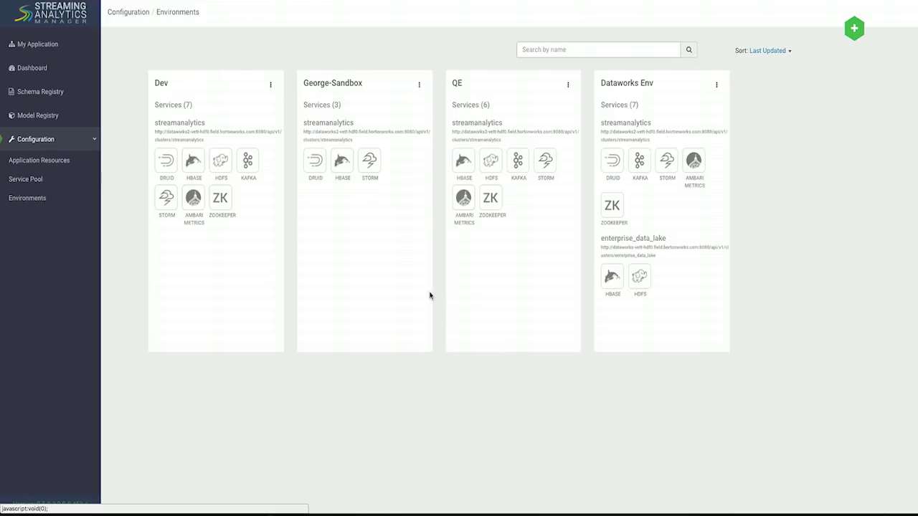
Create a new application named DataWorks-Streaming-App assigned to the Dataworks Env environment.
click(65, 43)
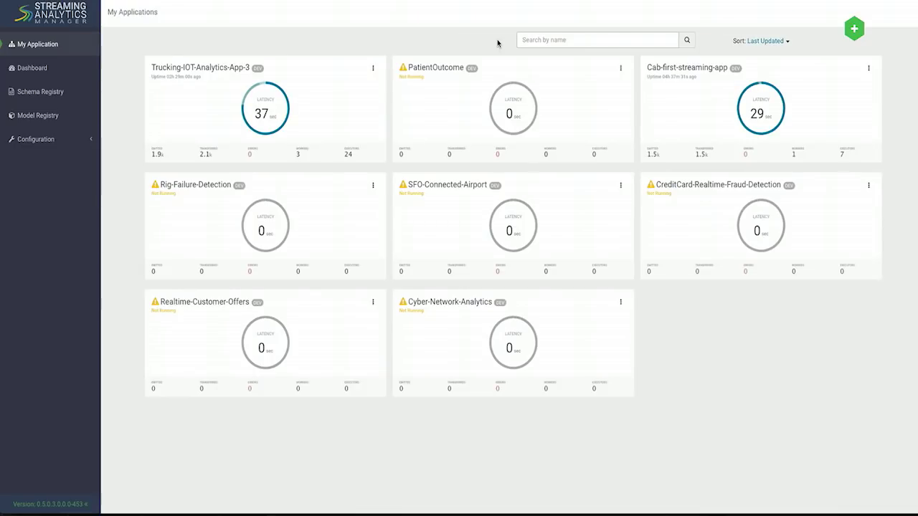
click(851, 29)
click(843, 46)
click(453, 60)
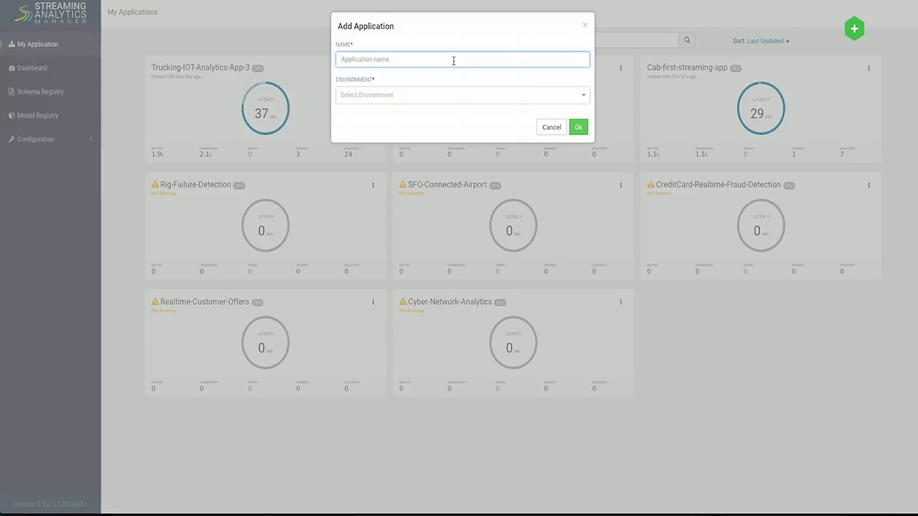
text(DataWorks )
text(Streamin-App)
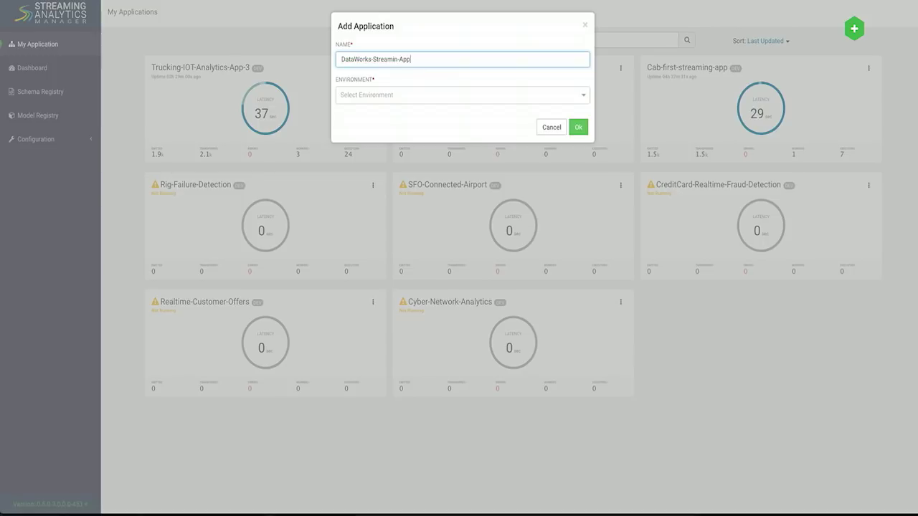
key(Left)
text(g)
click(441, 96)
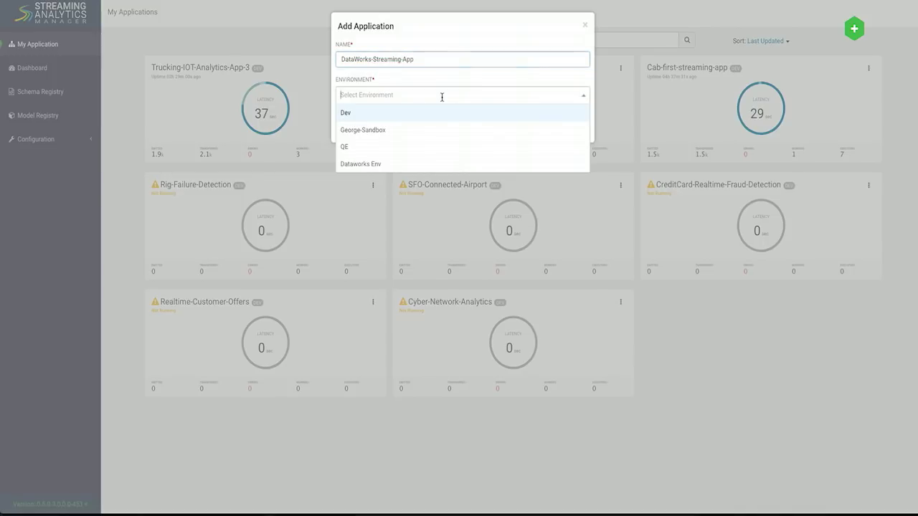
click(424, 166)
click(579, 134)
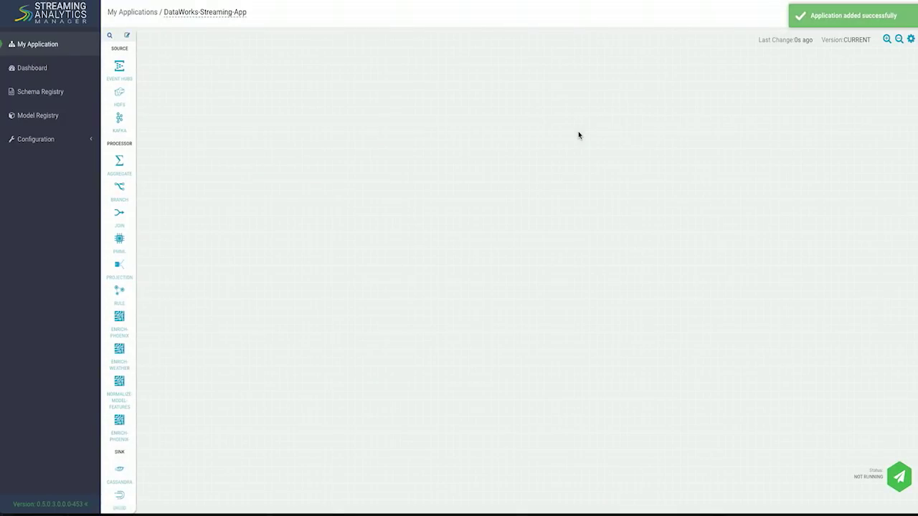
Place a Kafka source on the canvas and rename it GeoStream.
drag(120, 122, 226, 123)
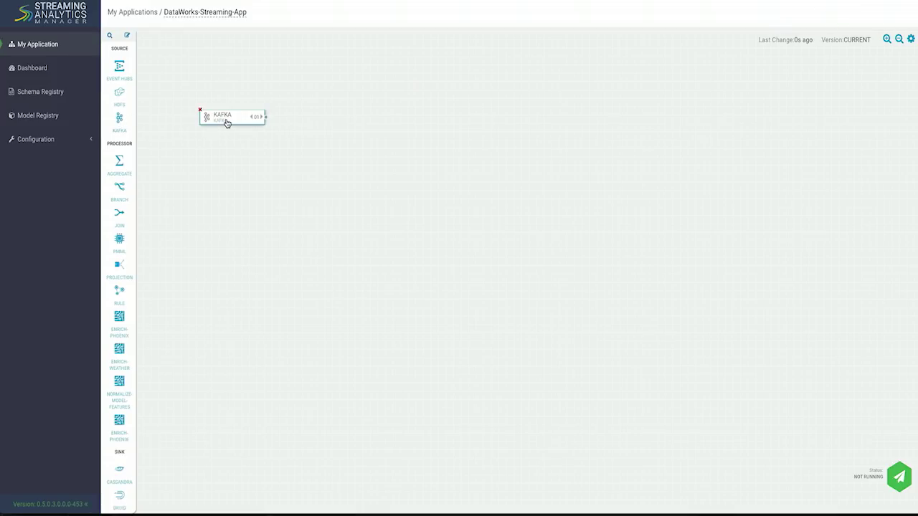
double_click(227, 123)
double_click(350, 27)
text(GeoStream)
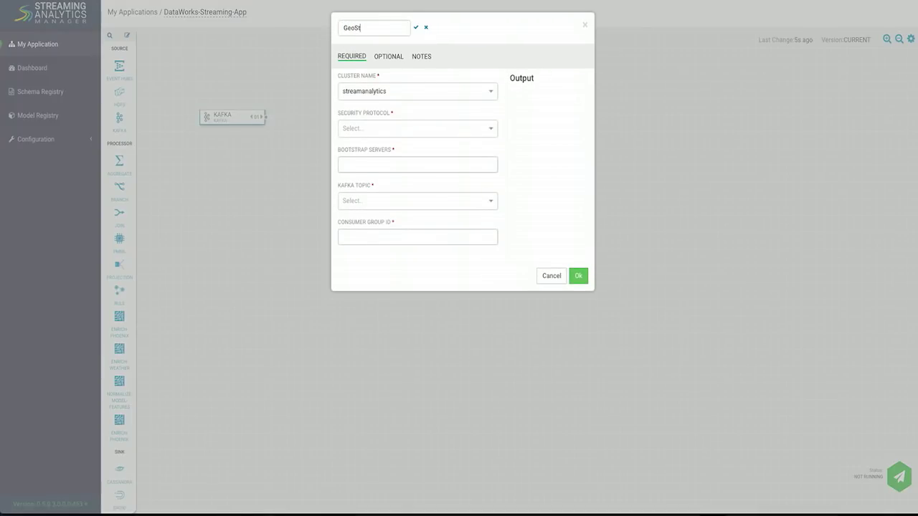
click(416, 27)
Set PLAINTEXT security, topic truck_events_avro, a consumer group ID, and save GeoStream.
click(385, 125)
click(384, 141)
click(374, 197)
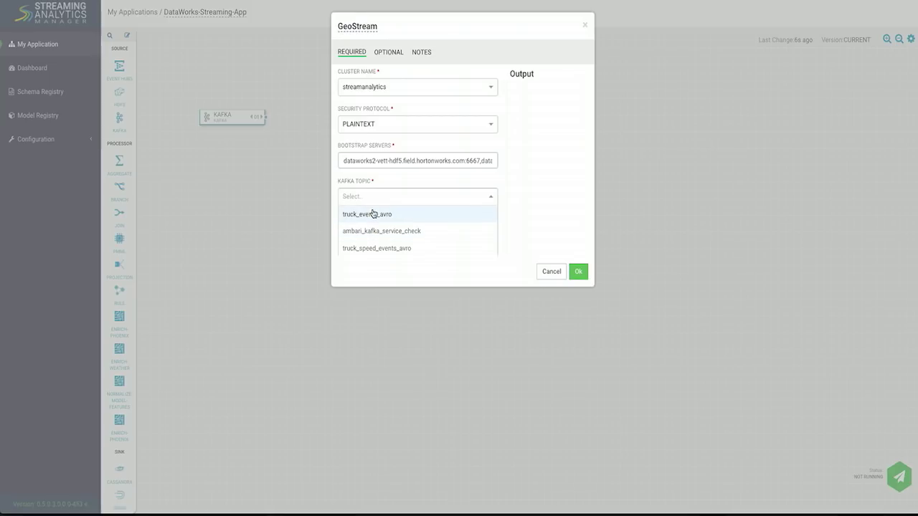
click(372, 216)
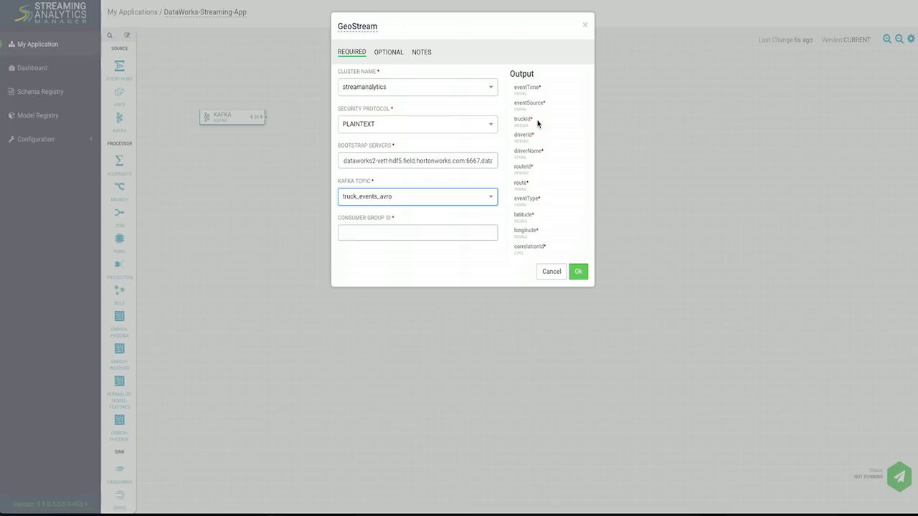
click(409, 233)
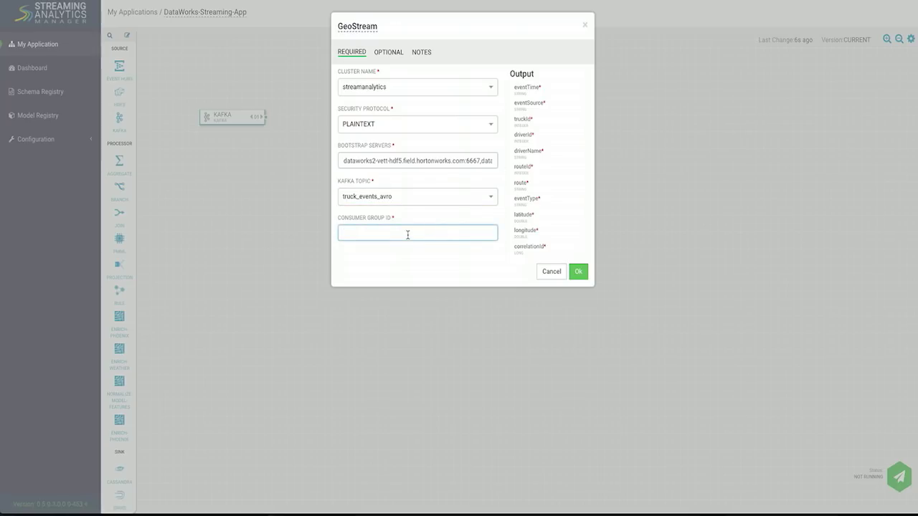
scroll(537, 179, down, 1)
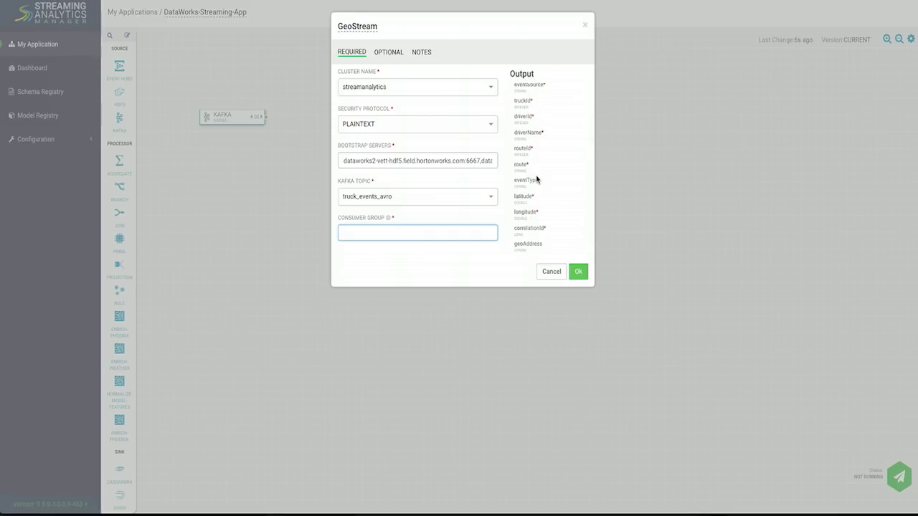
scroll(537, 180, up, 1)
text(sdfsdf)
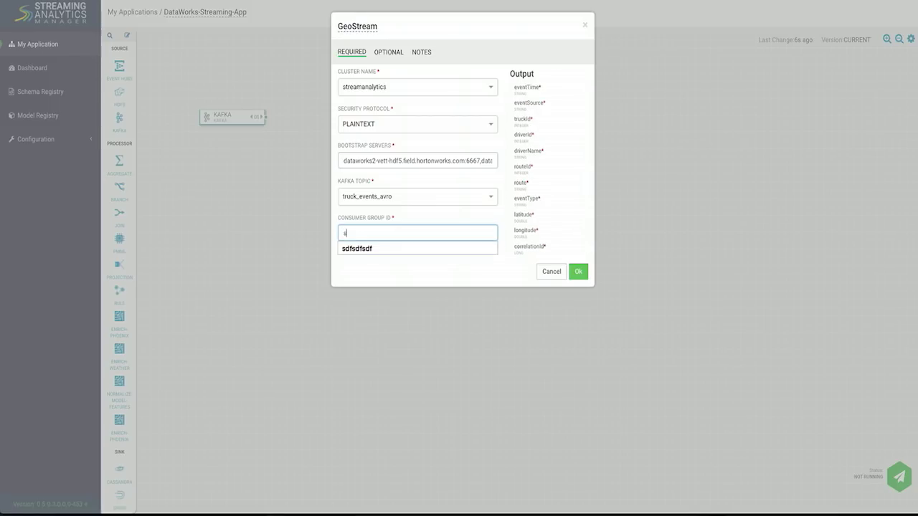
click(575, 273)
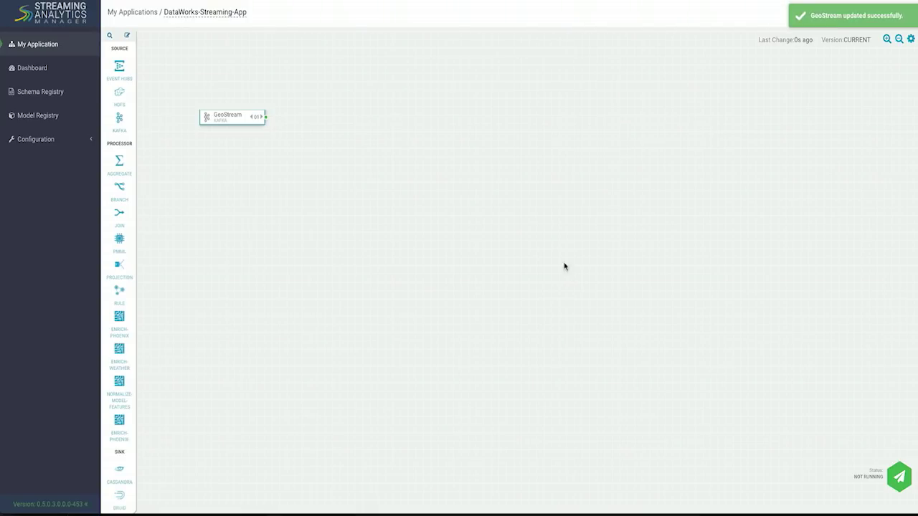
Place a second Kafka source below GeoStream and name it SpeedStream.
drag(119, 122, 226, 177)
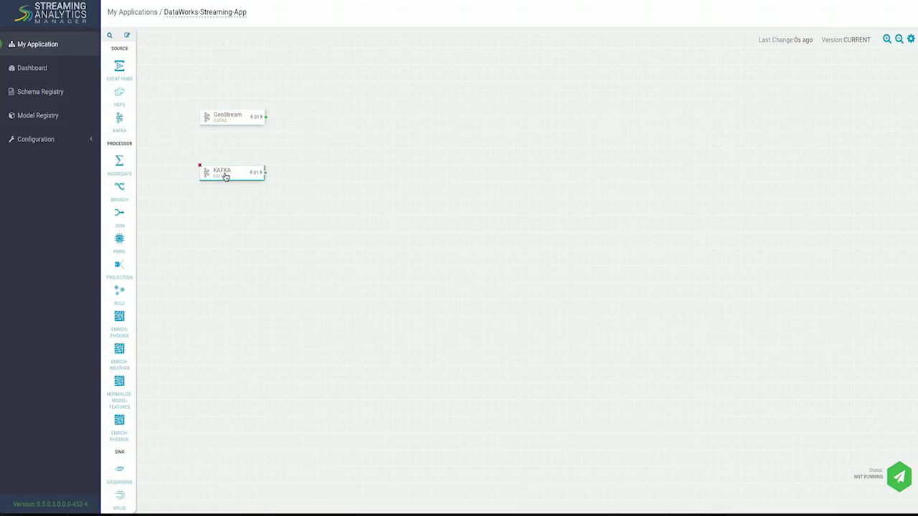
double_click(225, 176)
double_click(347, 28)
text(SpeedStream)
Set PLAINTEXT security, topic truck_speed_events_avro, a consumer group ID, and save SpeedStream.
click(351, 130)
click(352, 148)
click(362, 202)
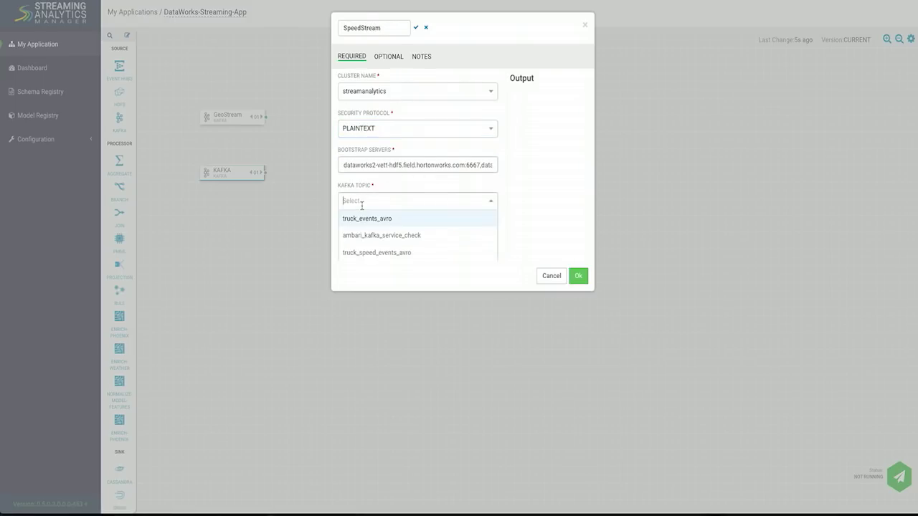
click(375, 240)
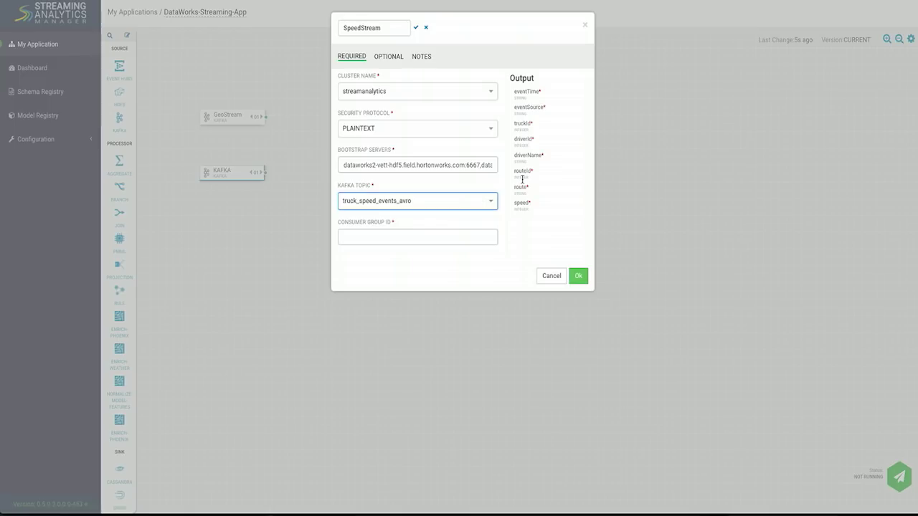
click(409, 241)
text(sadfdsfsf)
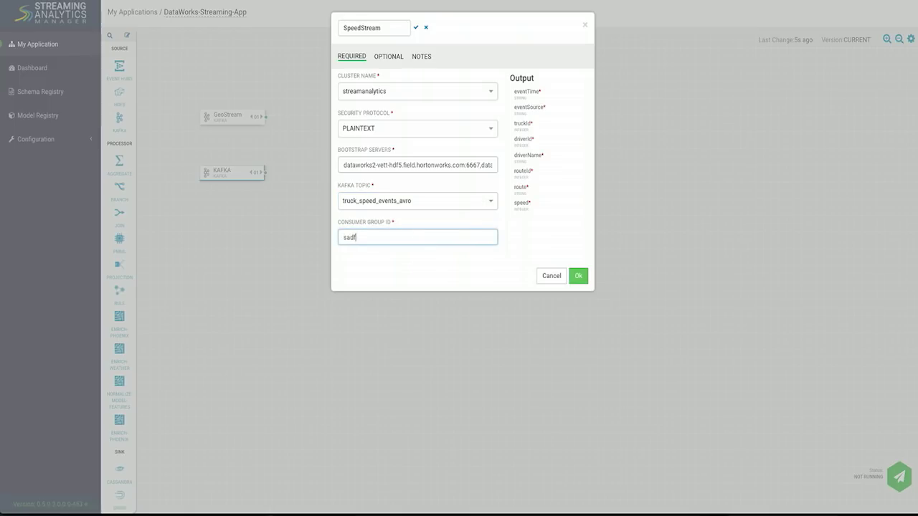
click(578, 276)
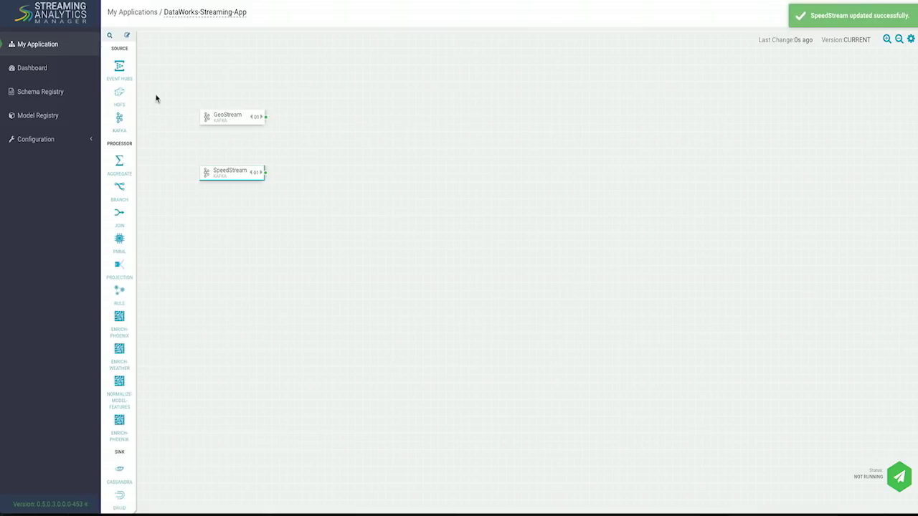
Add a JOIN processor and connect both GeoStream and SpeedStream into it.
click(109, 36)
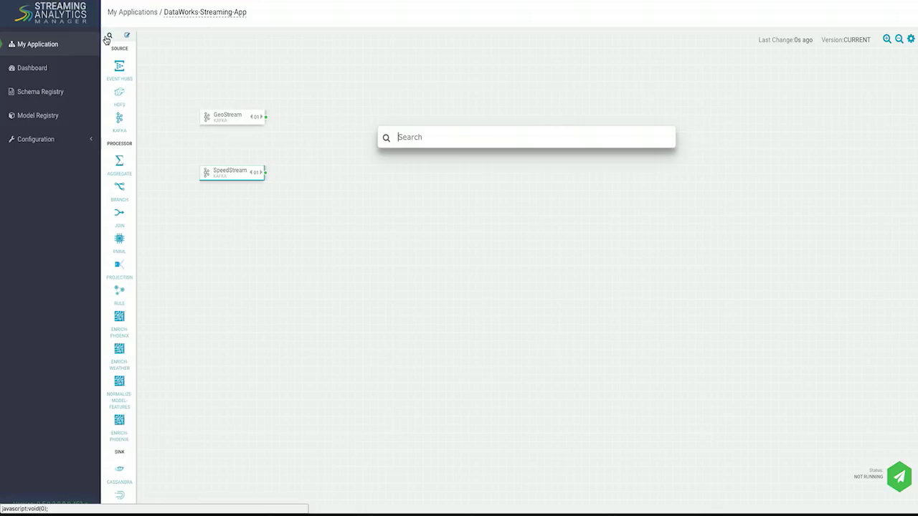
text(j)
key(BackSpace)
text(join)
key(Return)
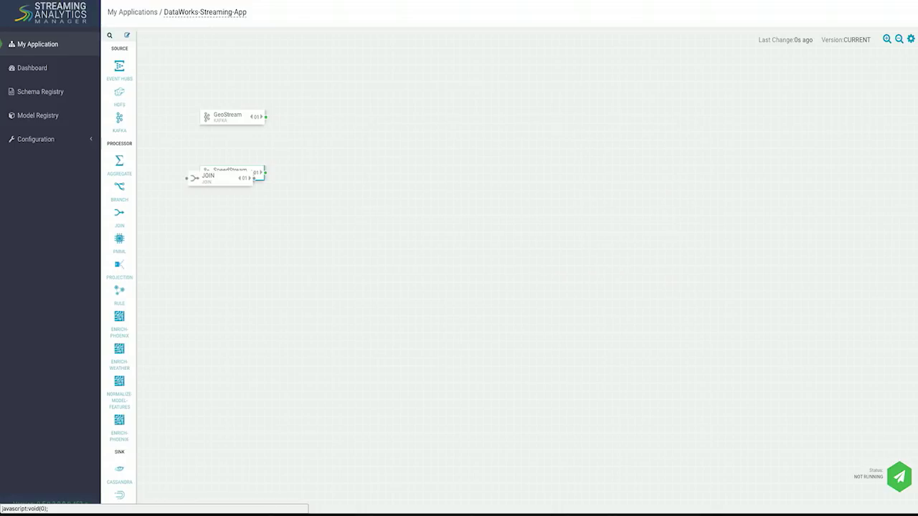
drag(227, 183, 301, 147)
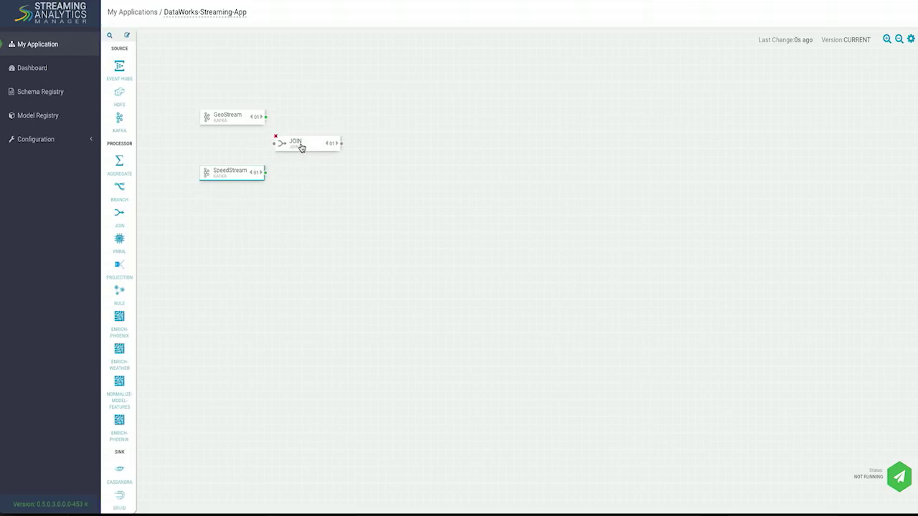
drag(266, 117, 294, 146)
drag(266, 174, 290, 147)
INNER-join primary stream kafka_stream_240 with kafka_stream_241, both on driverId.
double_click(291, 142)
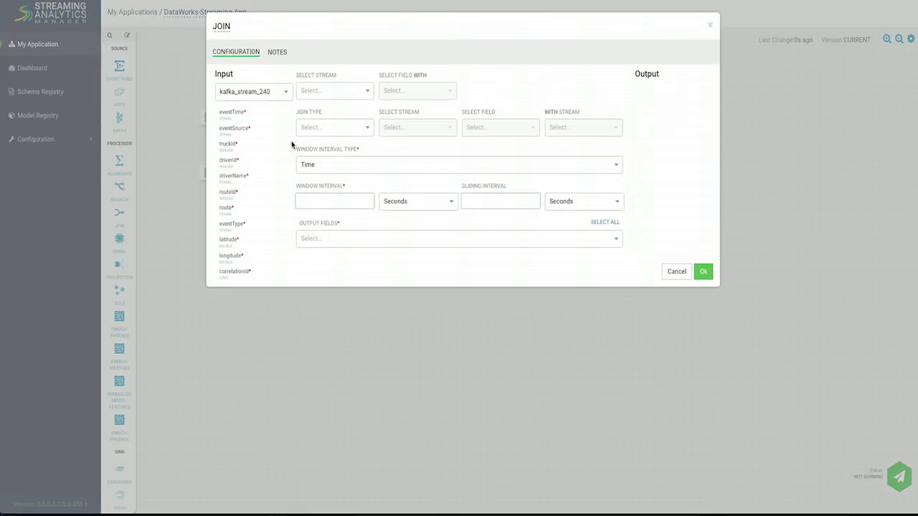
click(311, 91)
click(311, 108)
click(383, 97)
text(dri)
key(Return)
click(354, 131)
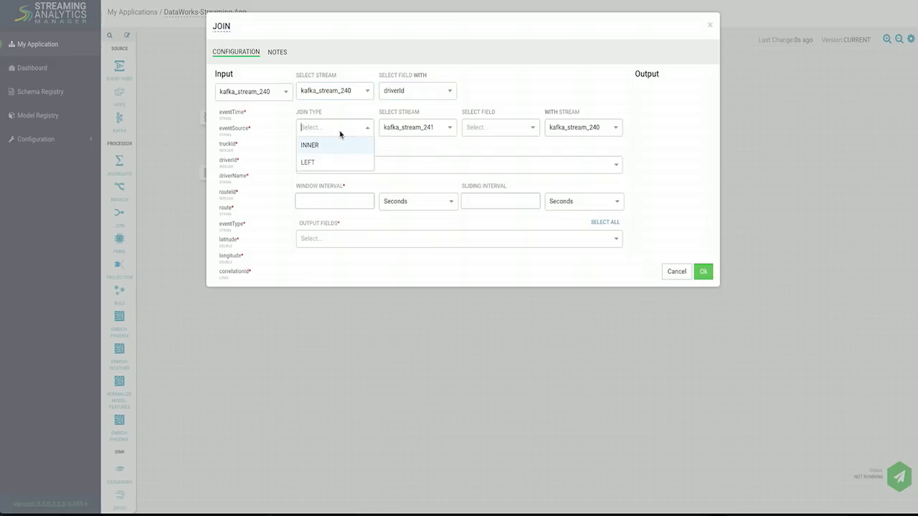
click(336, 147)
click(415, 133)
click(415, 146)
click(486, 130)
text(dri)
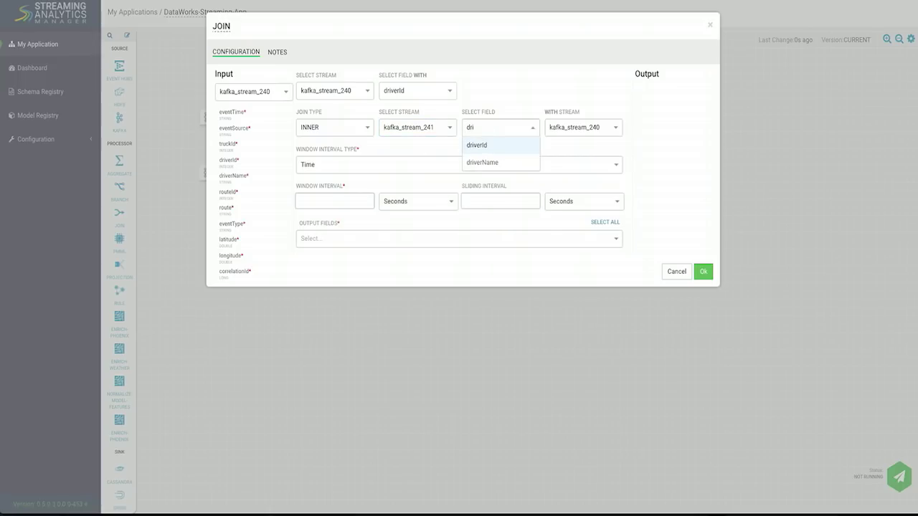
key(Return)
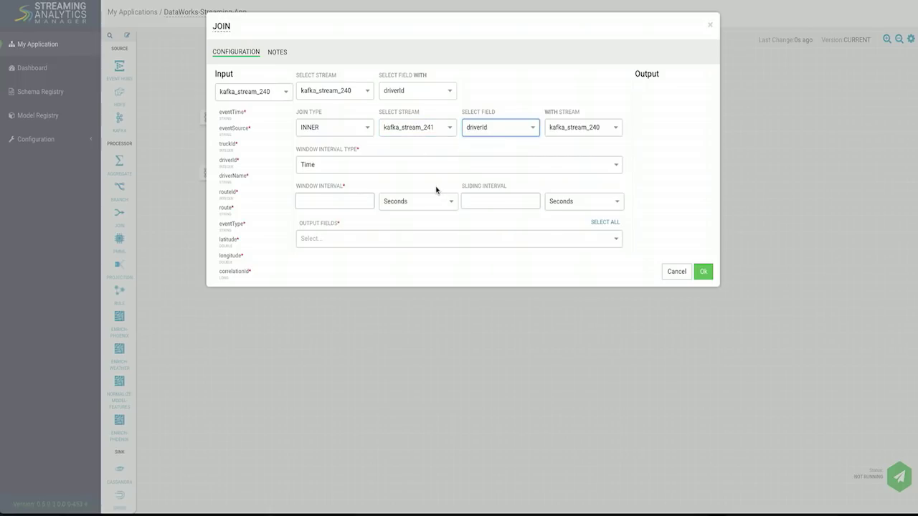
Set a 3-second join window, output all fields, and save the JOIN.
click(352, 204)
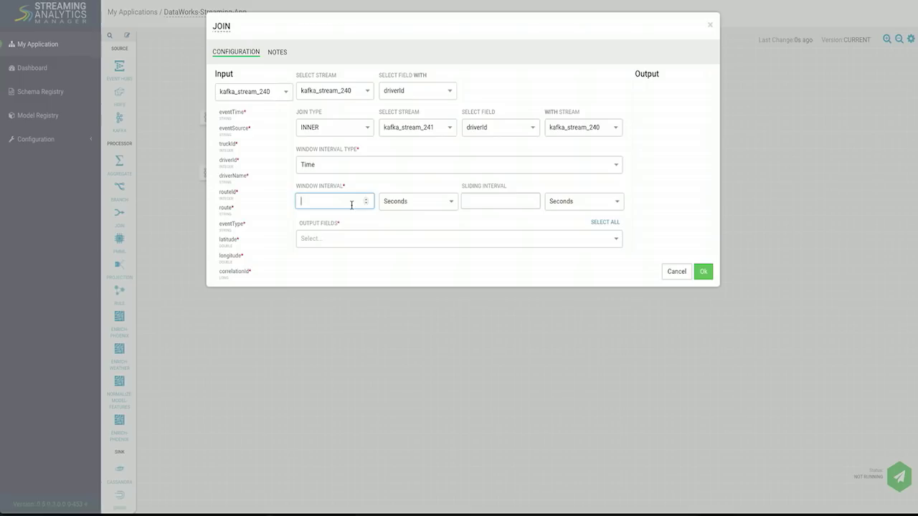
text(3)
click(602, 223)
scroll(667, 179, down, 2)
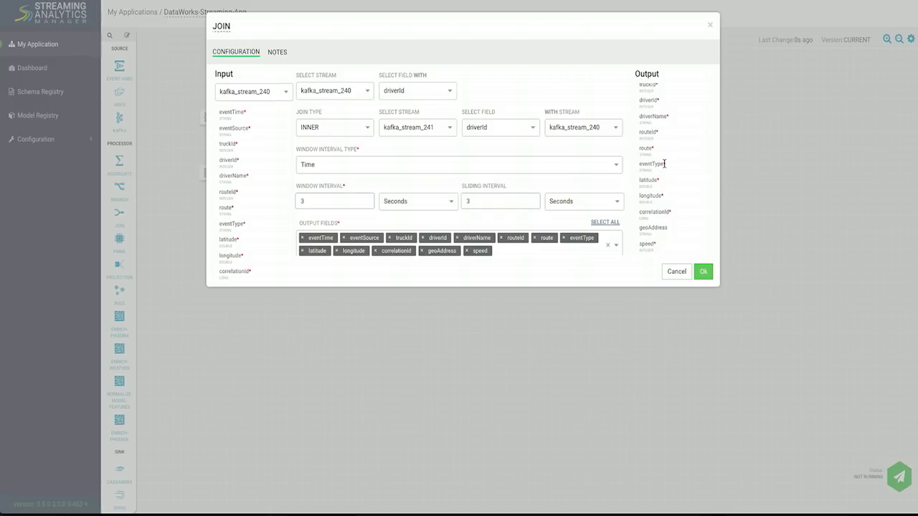
scroll(665, 164, up, 2)
scroll(664, 165, down, 2)
click(702, 278)
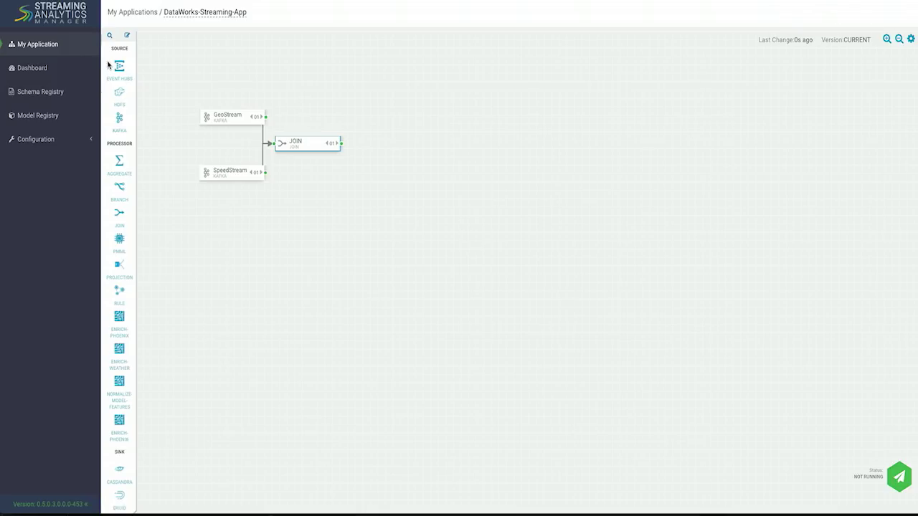
Add a RULE processor to the right of JOIN and rename it Filter.
click(109, 36)
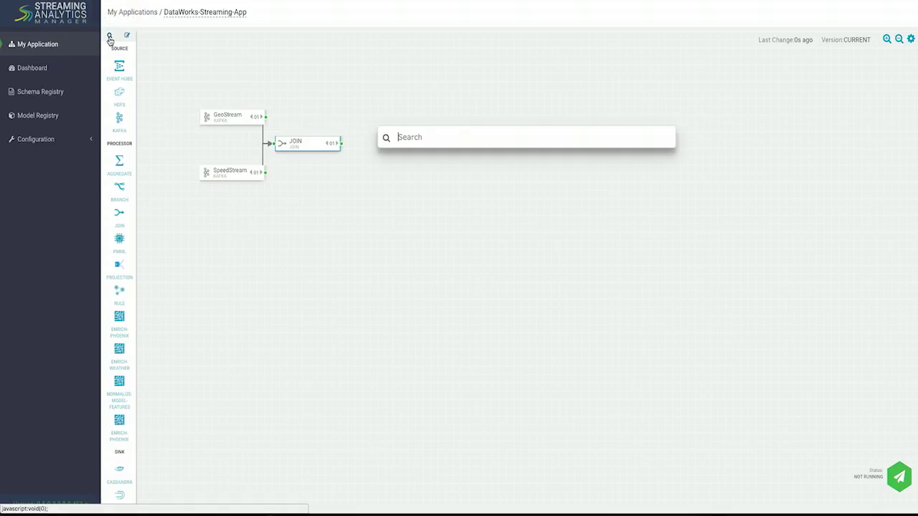
text(rule)
key(Down)
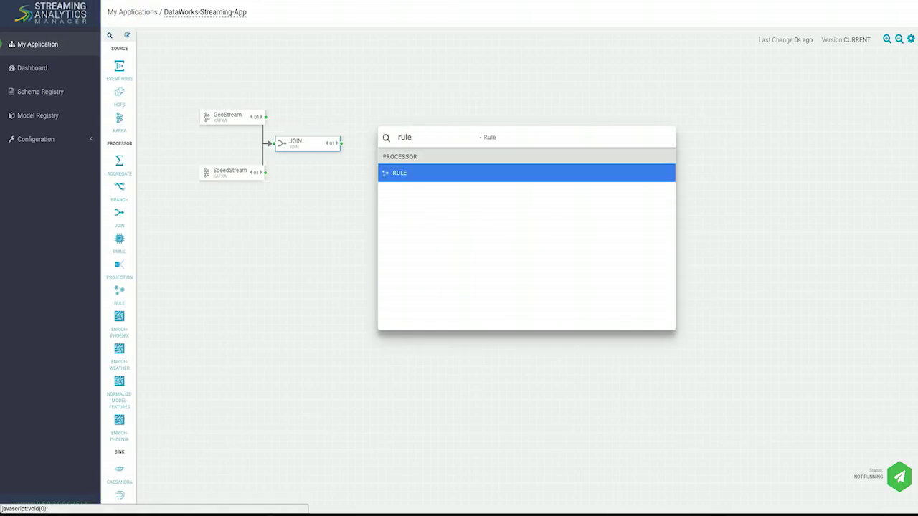
key(Return)
drag(246, 185, 372, 148)
double_click(373, 147)
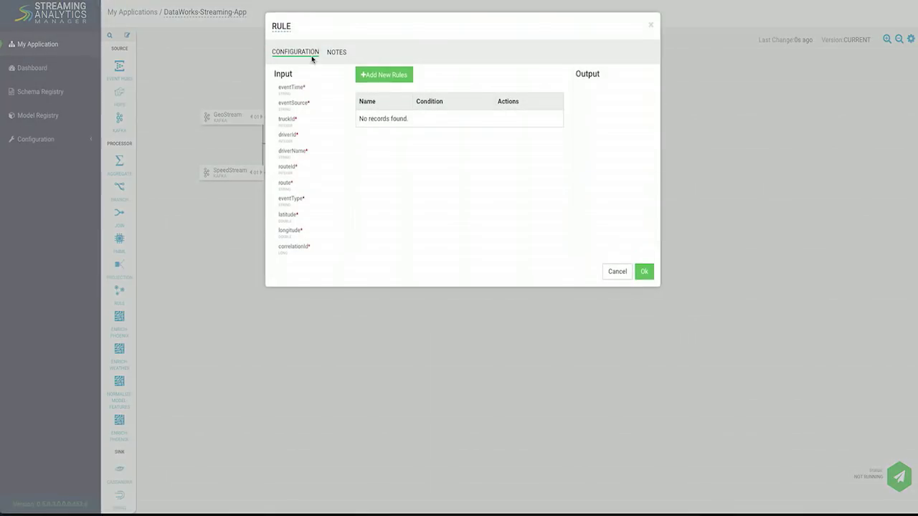
click(285, 29)
text(Filter)
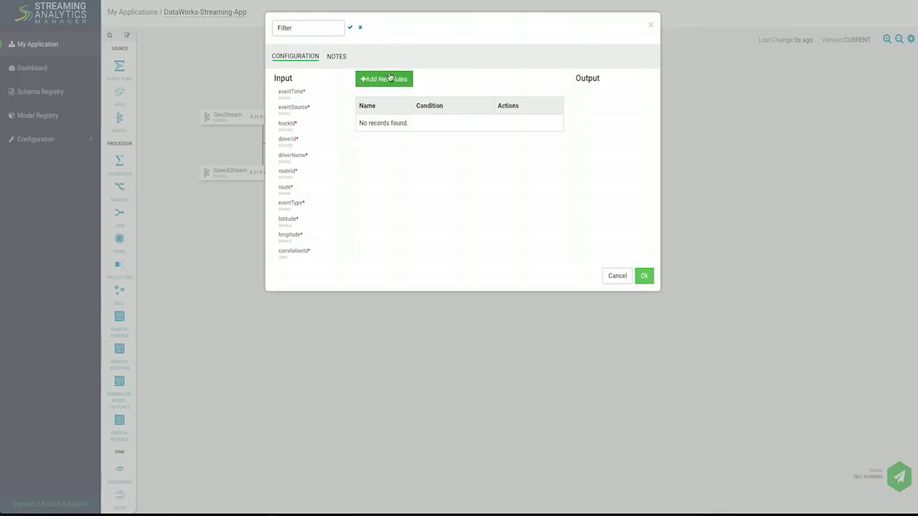
click(349, 27)
Create a rule 'Violation Event' with description 'events' conditioned on the eventType field.
click(369, 77)
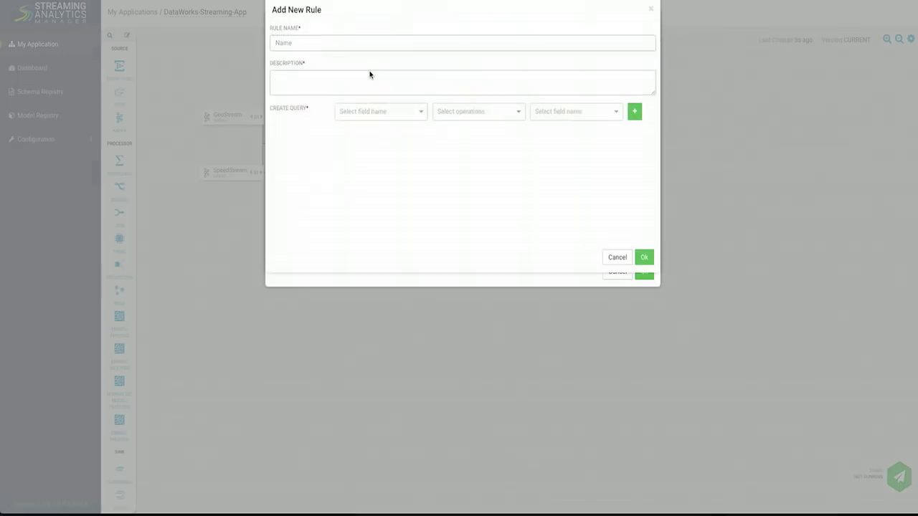
text(Violation )
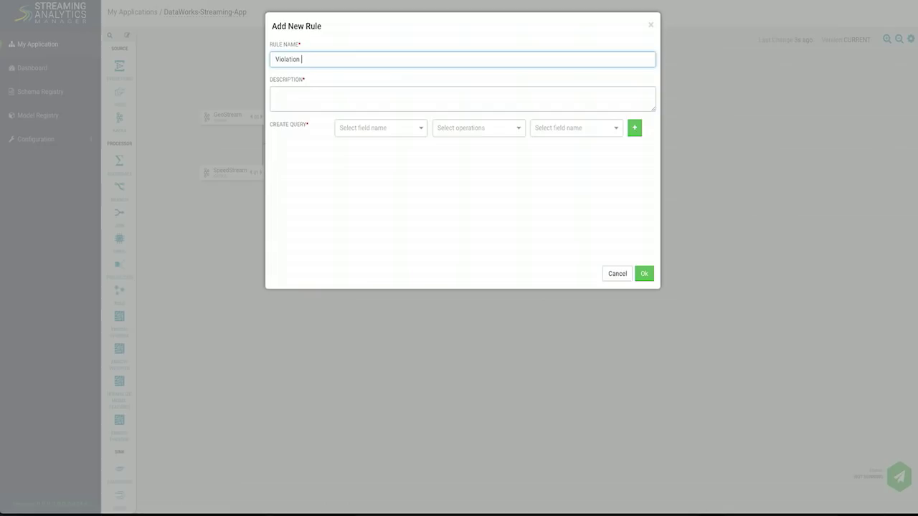
text(Event)
key(Tab)
text(events)
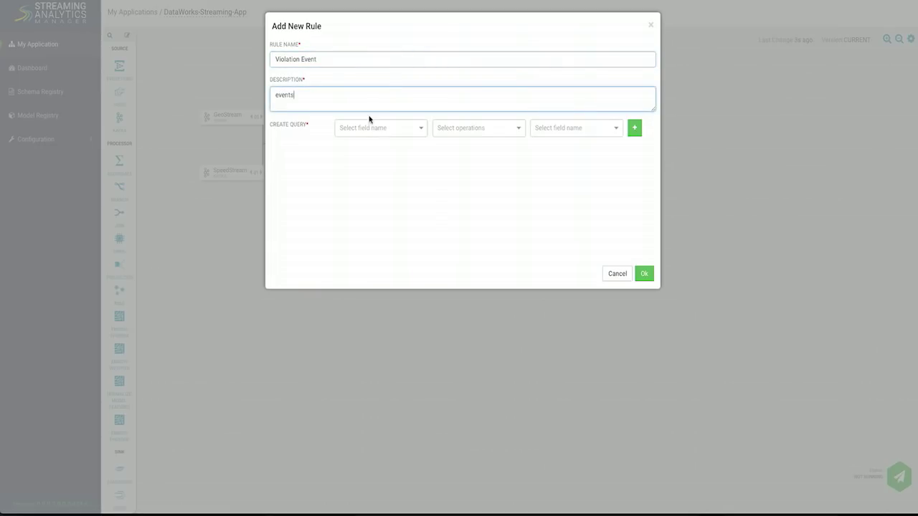
click(380, 128)
text(event)
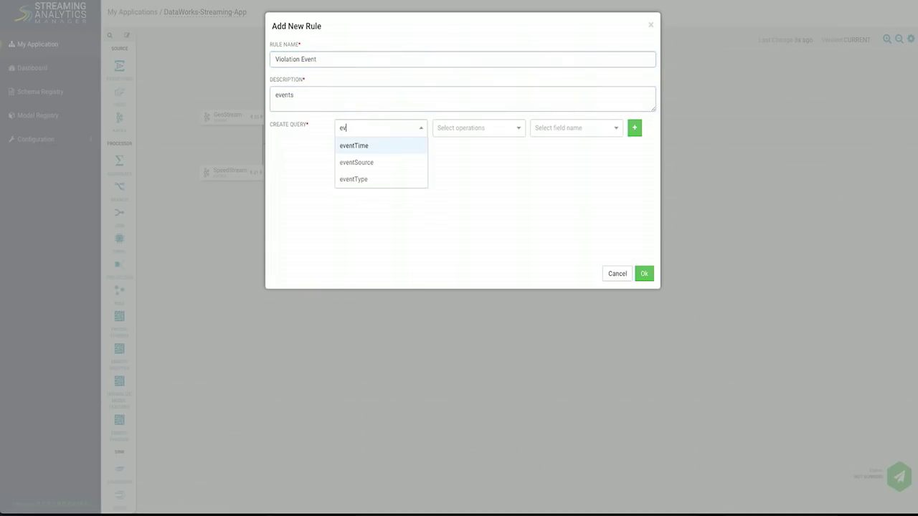
key(Down)
key(Down)
key(Return)
Complete the condition as eventType NOT_EQUAL 'Normal' and save the rule and Filter processor.
click(460, 129)
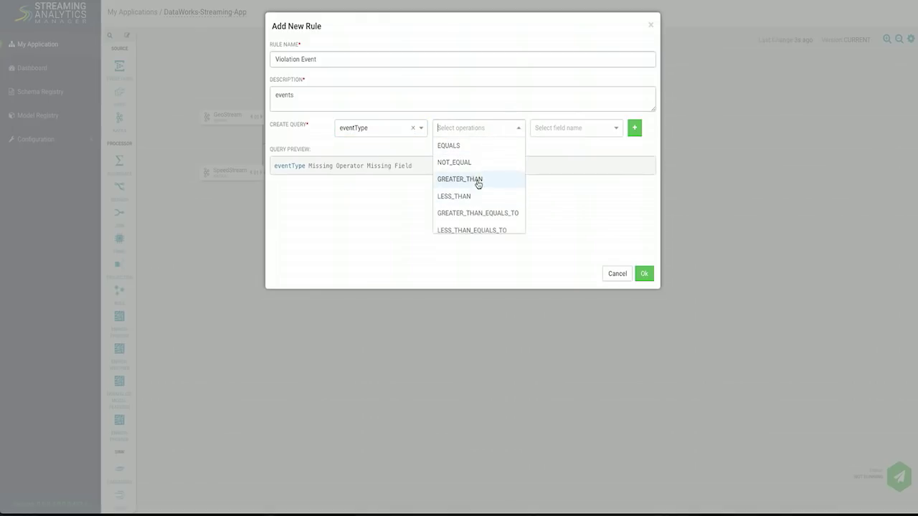
click(474, 163)
click(559, 132)
text('Normal)
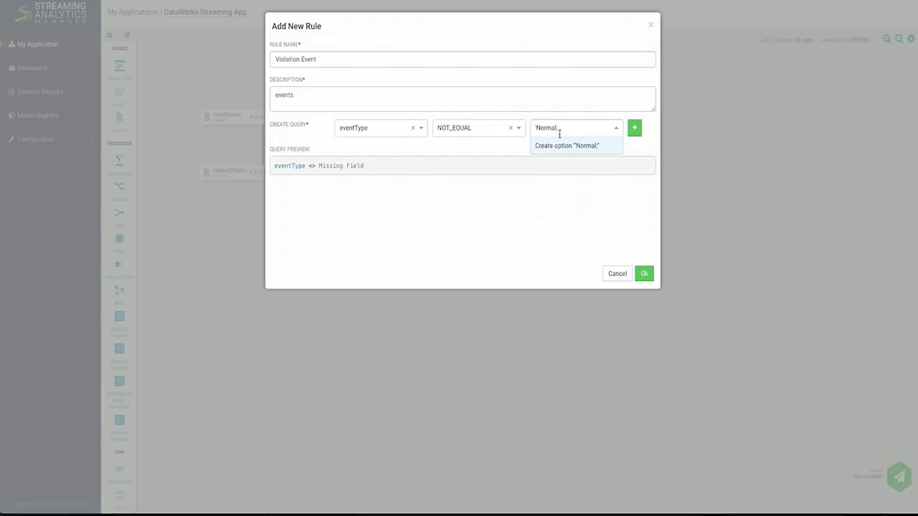
key(BackSpace)
click(568, 151)
click(644, 273)
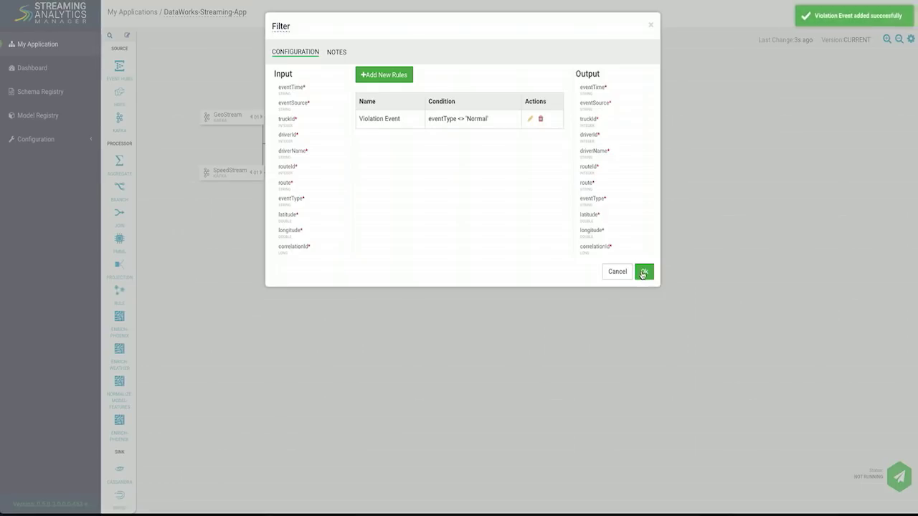
click(643, 273)
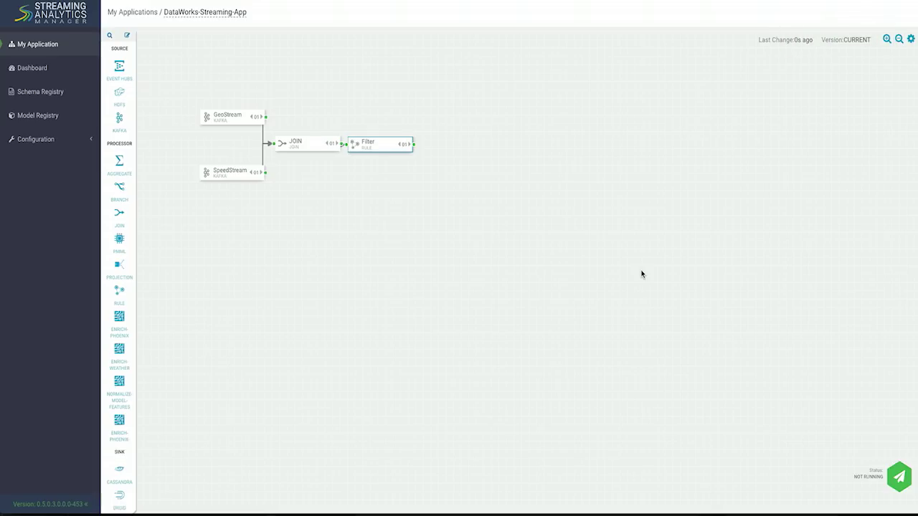
Add an aggregate WINDOW processor to the canvas and connect Filter's output to it.
click(110, 37)
text(ag)
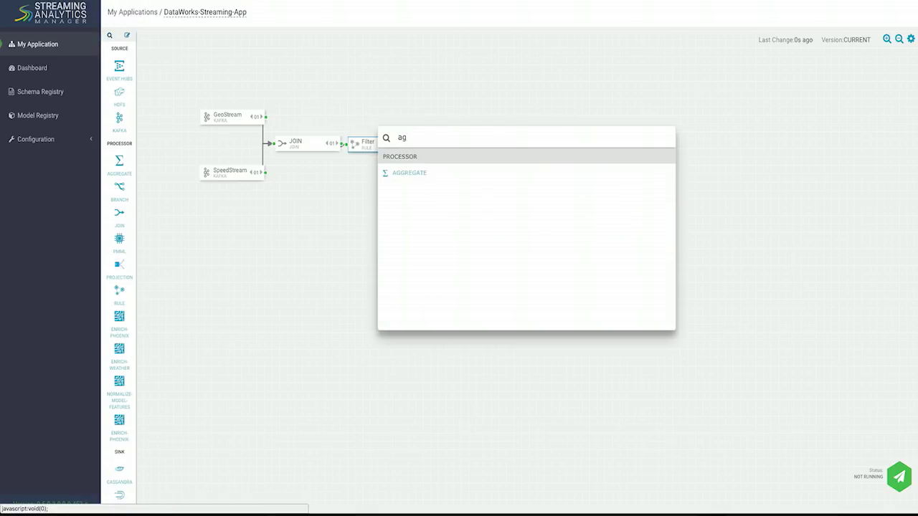
key(Return)
drag(422, 128, 460, 116)
drag(413, 144, 434, 112)
click(579, 330)
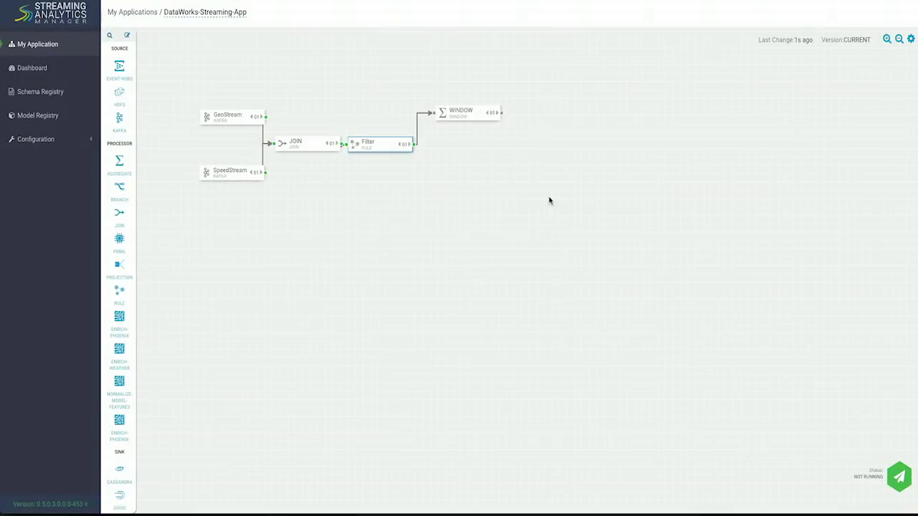
Set the WINDOW grouping keys to driverId, driverName and route.
double_click(462, 113)
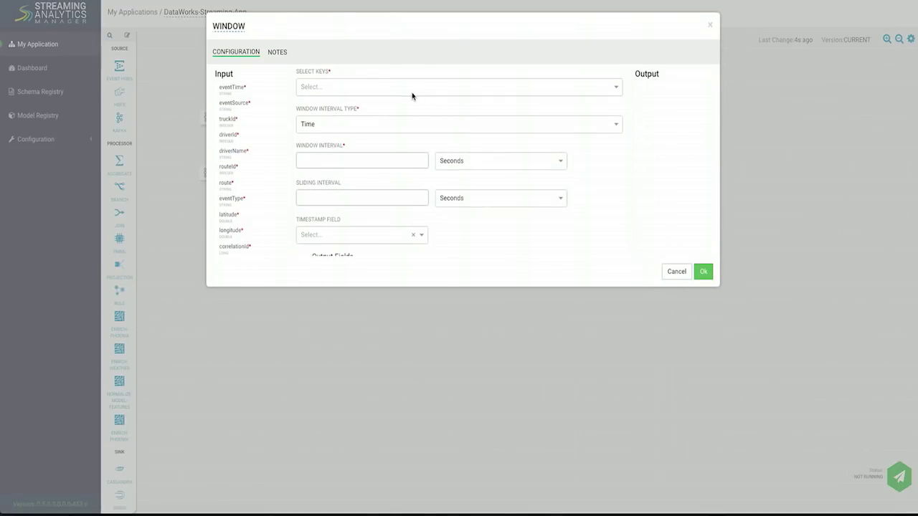
click(316, 87)
text(driver)
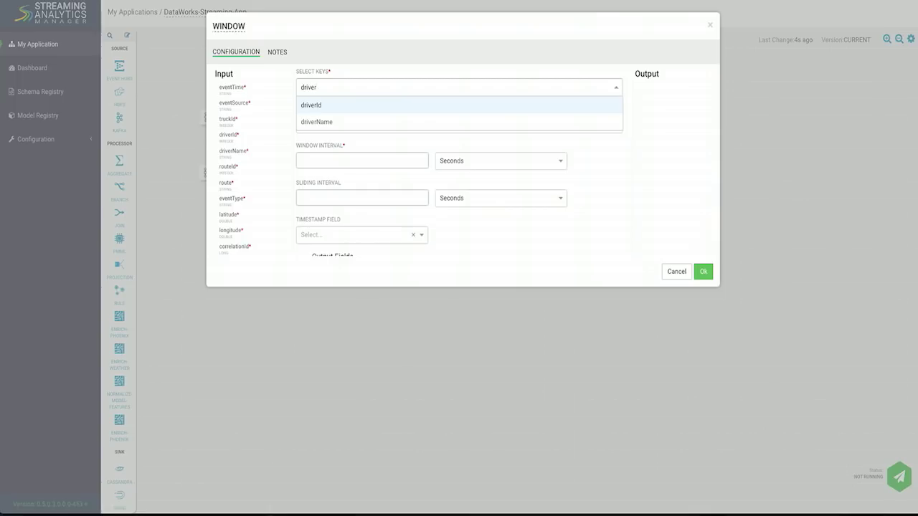
key(Return)
text(dri)
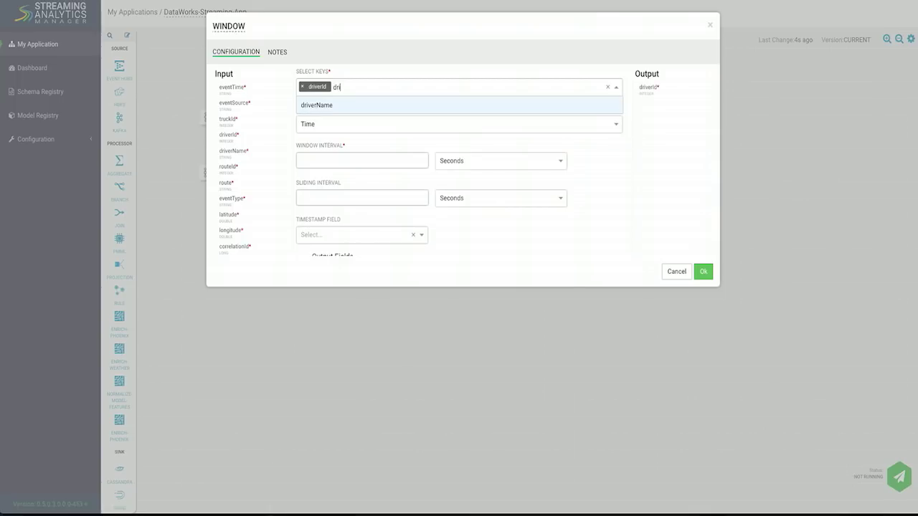
key(Return)
text(rout)
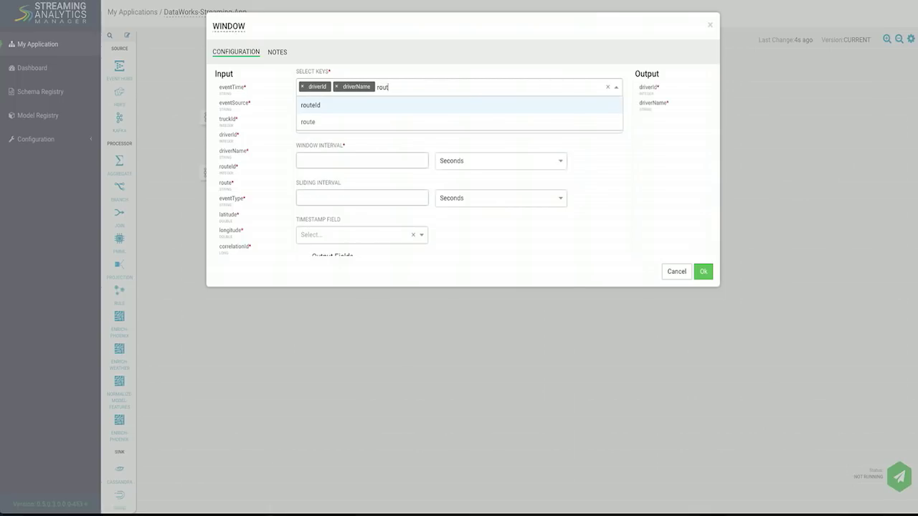
key(Return)
click(399, 51)
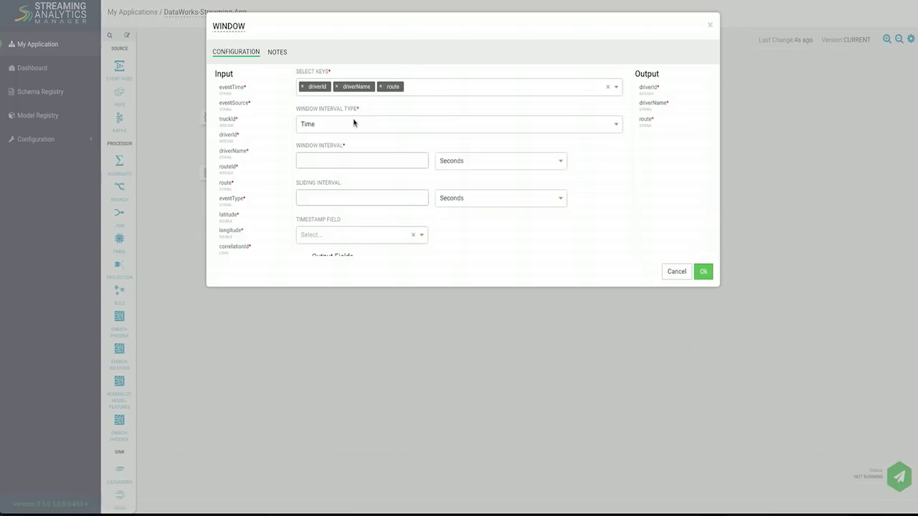
Set a 3-minute window interval with processingTime as the timestamp field.
click(338, 166)
text(3)
click(474, 159)
click(467, 199)
scroll(571, 182, down, 2)
click(362, 166)
click(360, 201)
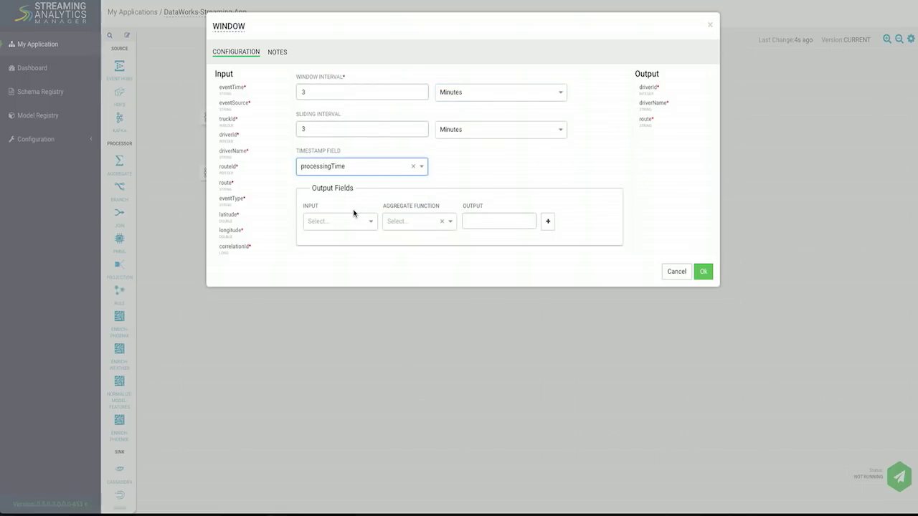
Output speed averaged with AVG as speed_AVG and save the window settings.
click(337, 222)
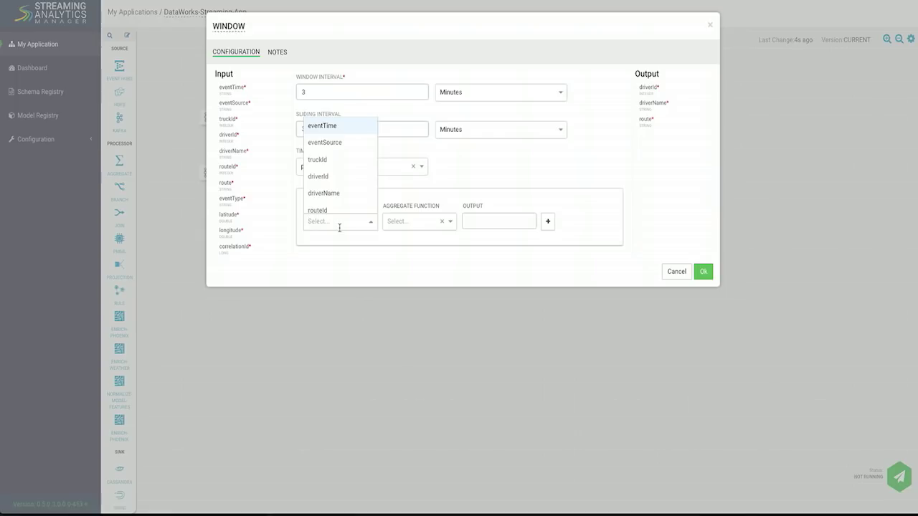
text(speed)
key(Return)
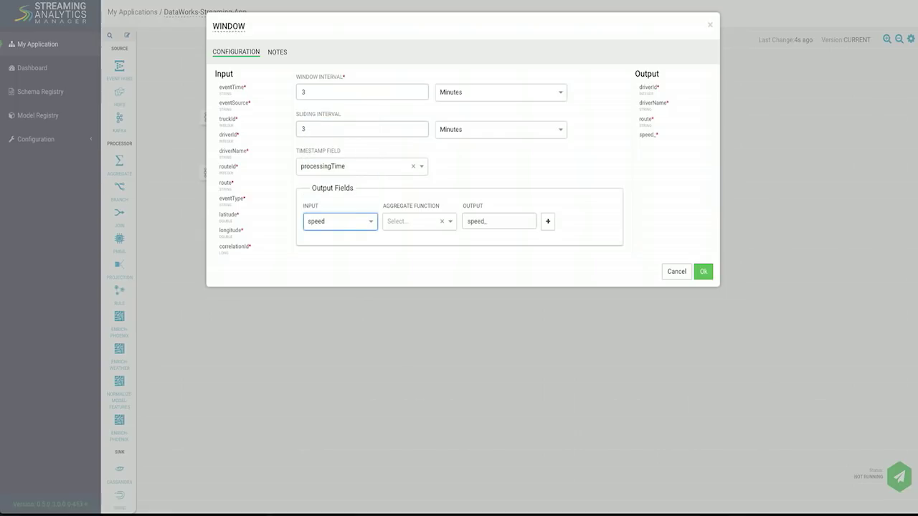
click(424, 224)
text(av)
click(427, 210)
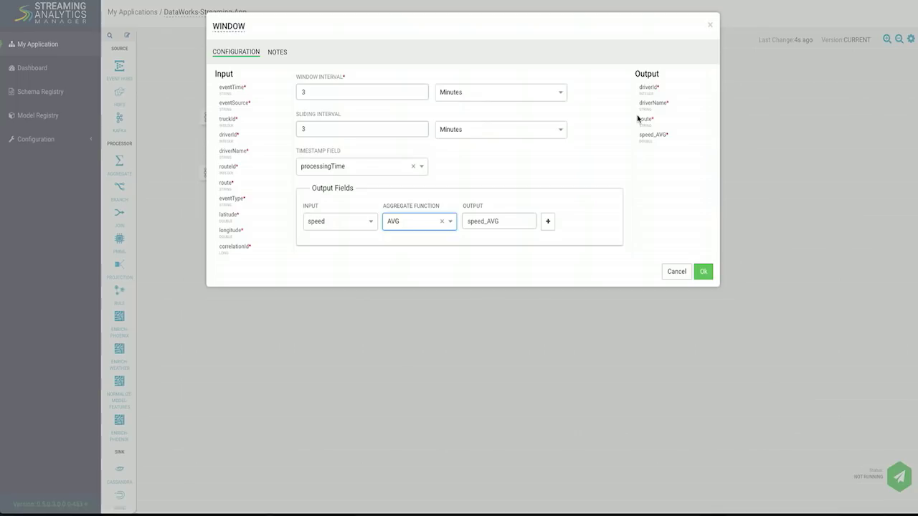
click(703, 272)
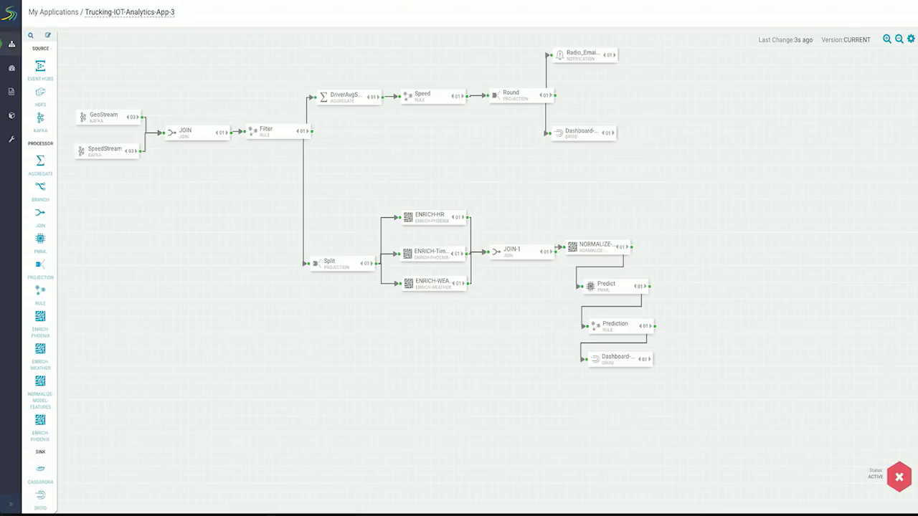
drag(494, 153, 506, 175)
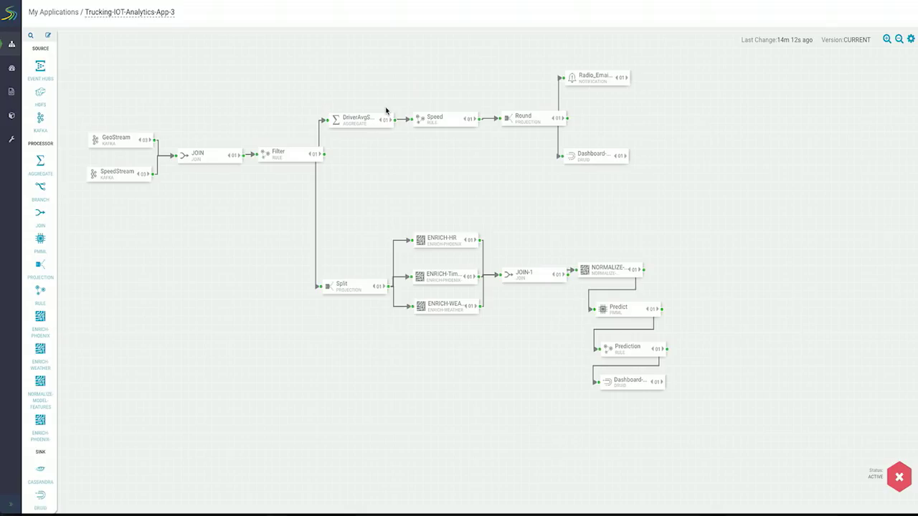
double_click(437, 120)
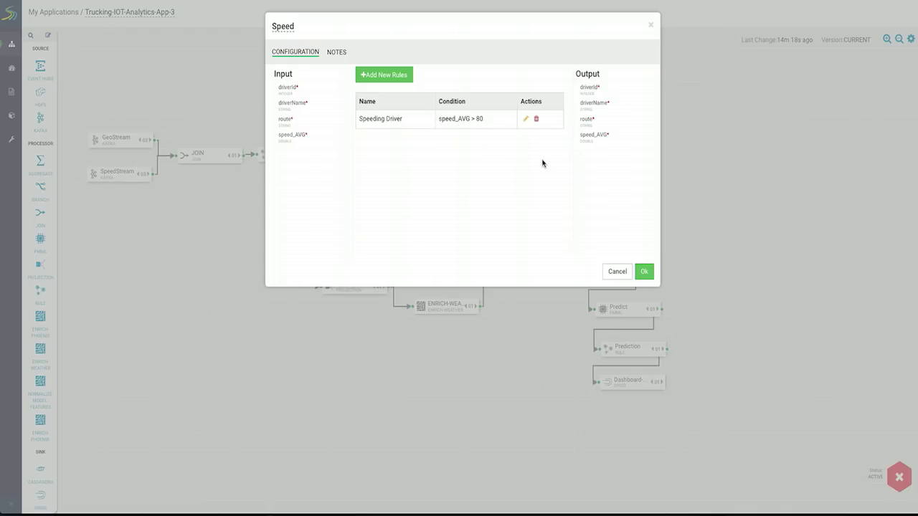
click(644, 271)
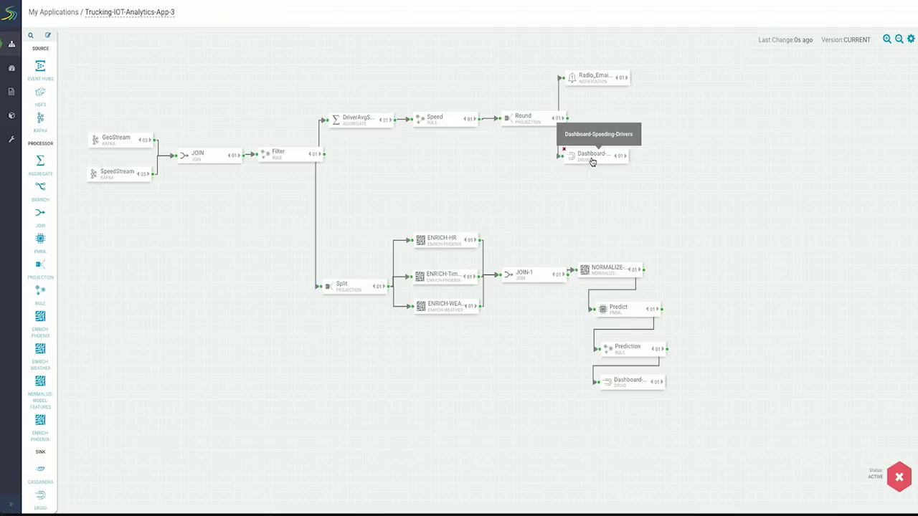
double_click(586, 166)
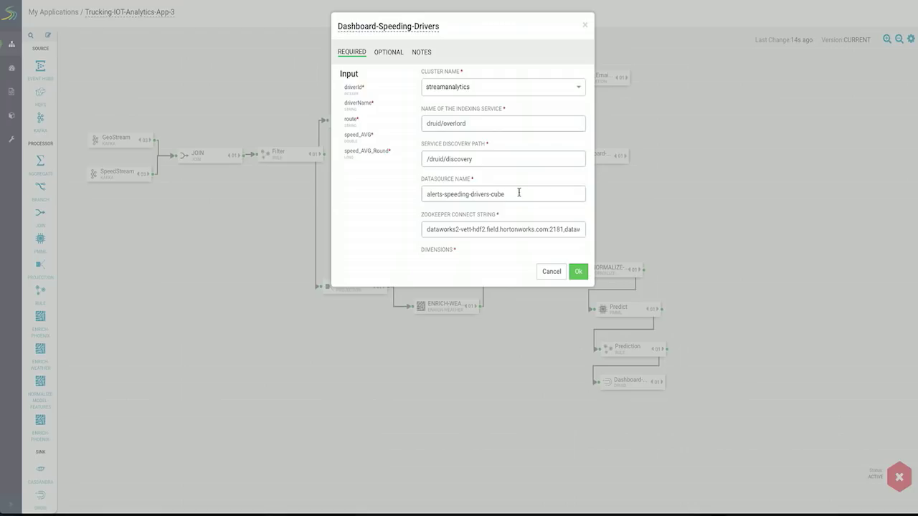
drag(519, 192, 416, 189)
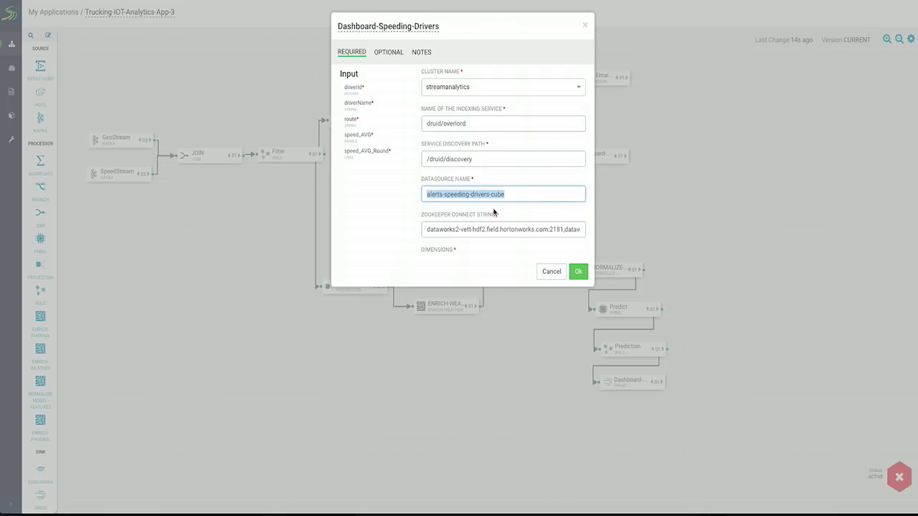
click(578, 271)
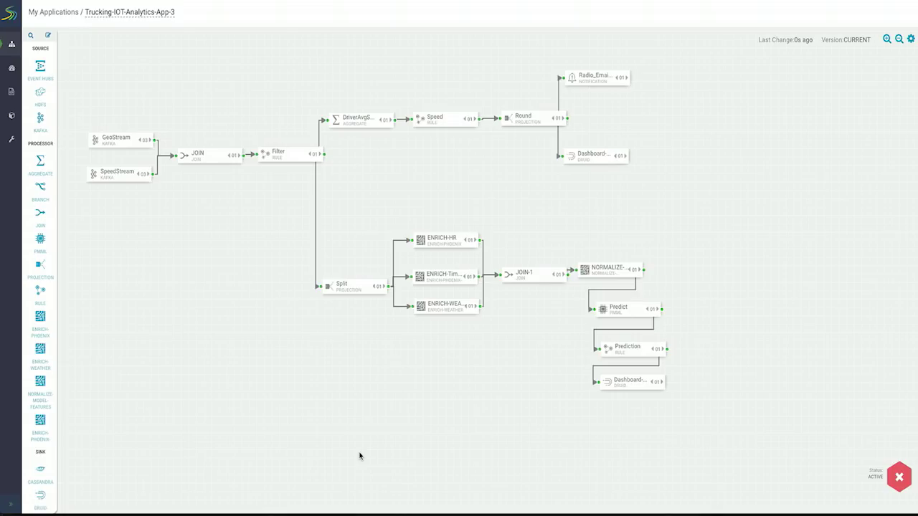
mouse_move(11, 131)
double_click(626, 314)
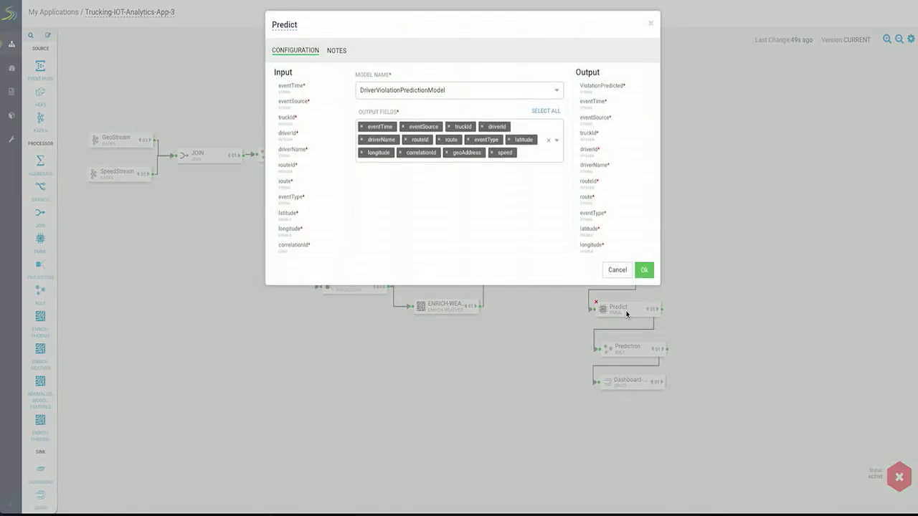
scroll(280, 160, down, 5)
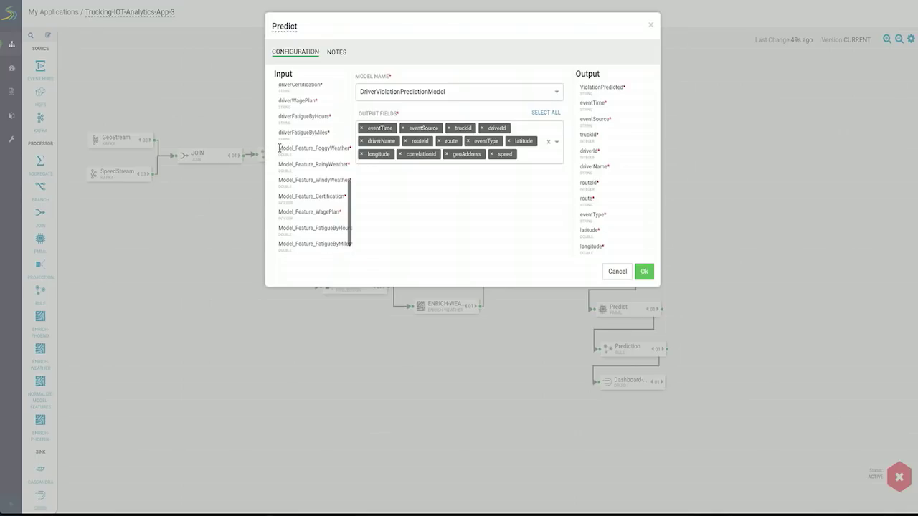
drag(280, 148, 337, 237)
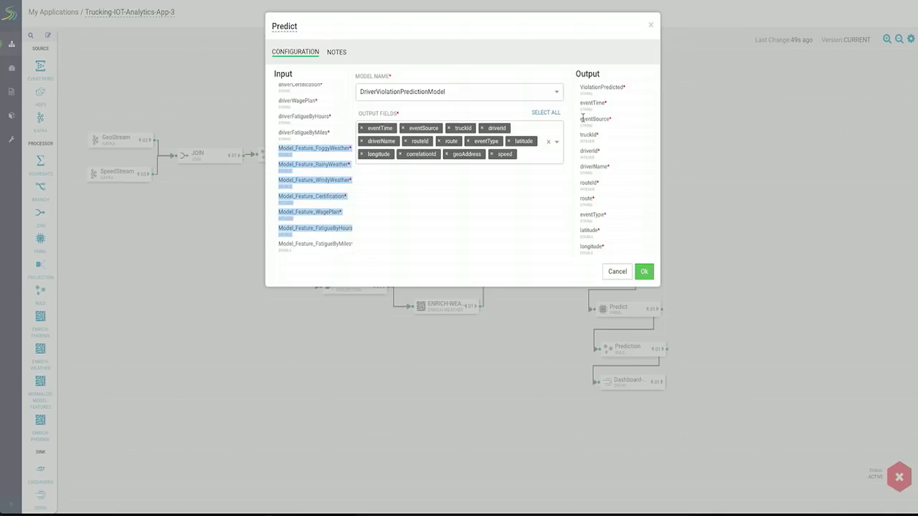
double_click(594, 86)
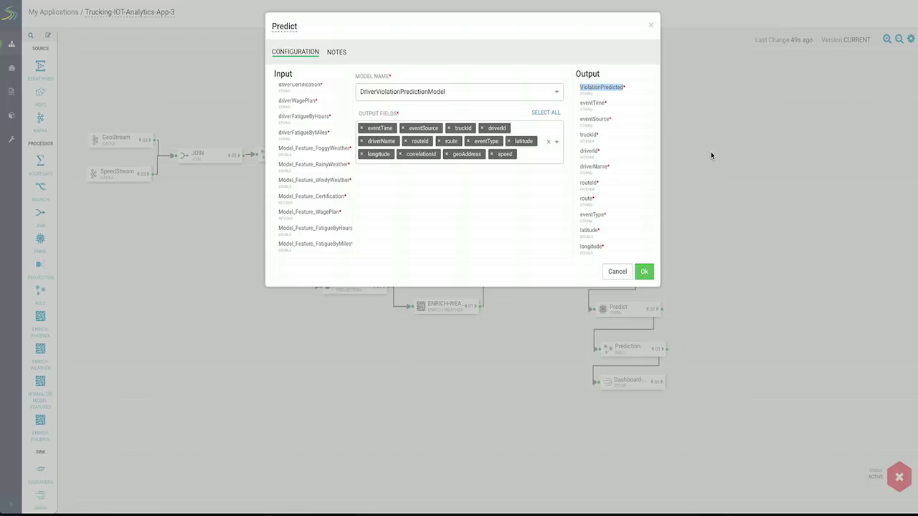
click(651, 272)
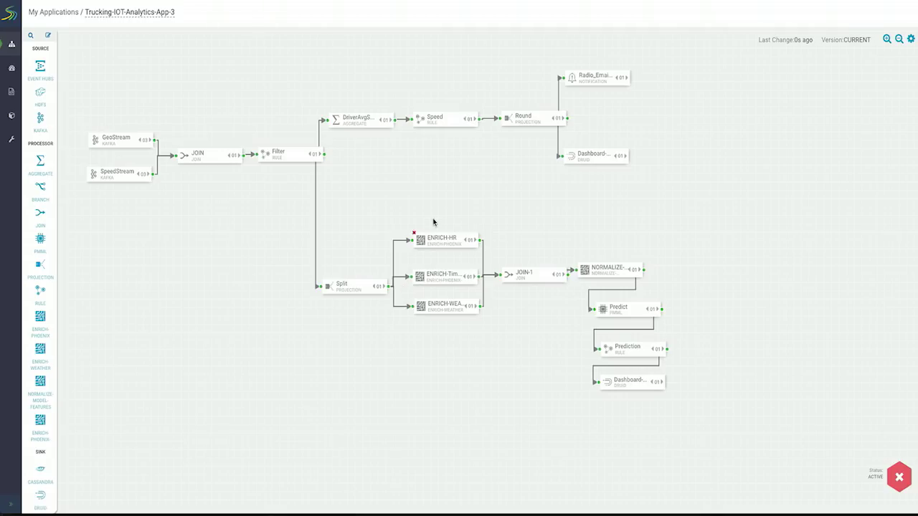
double_click(436, 239)
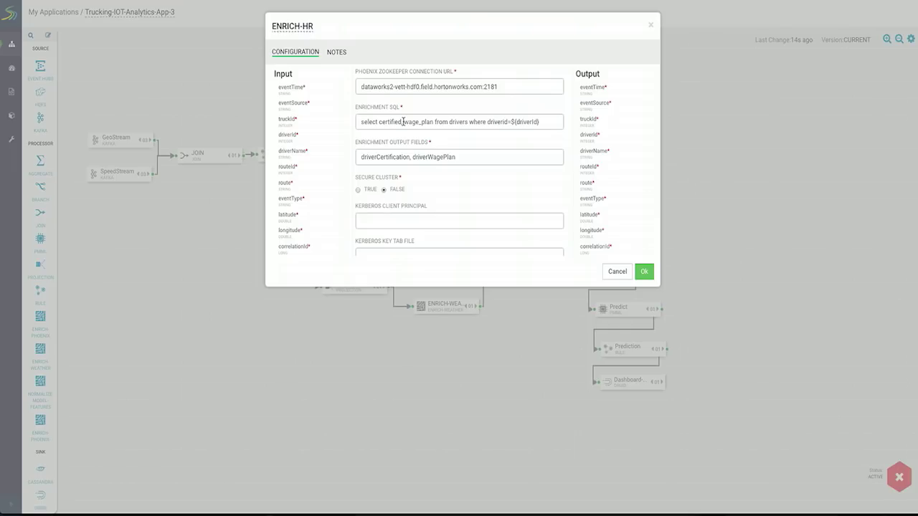
scroll(602, 166, down, 3)
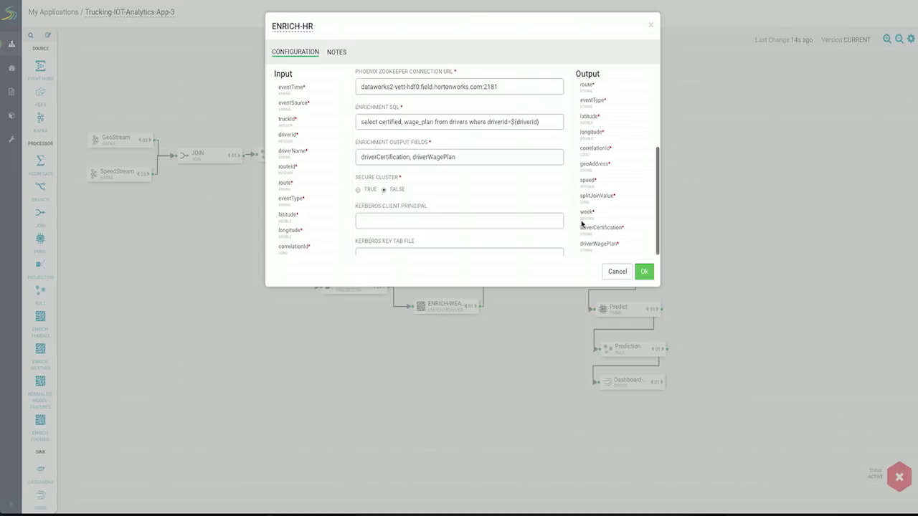
drag(580, 227, 616, 248)
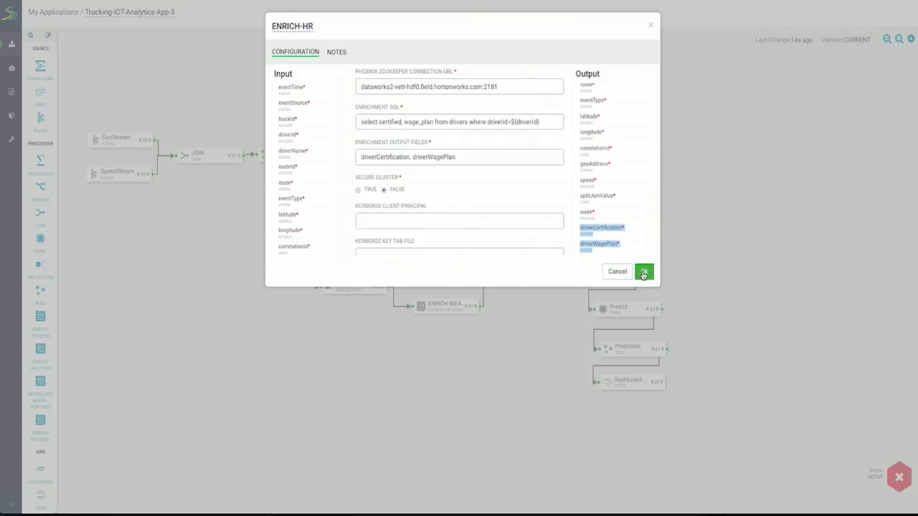
click(644, 271)
double_click(452, 284)
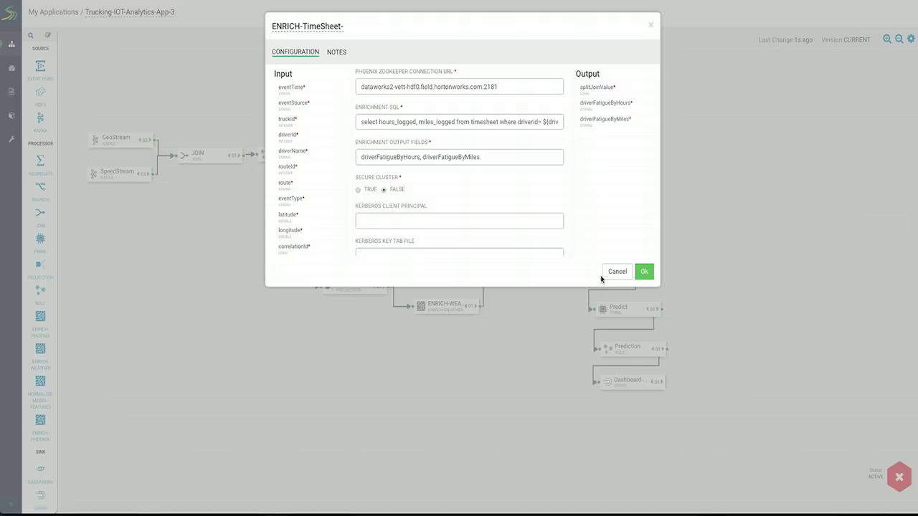
click(616, 271)
double_click(440, 314)
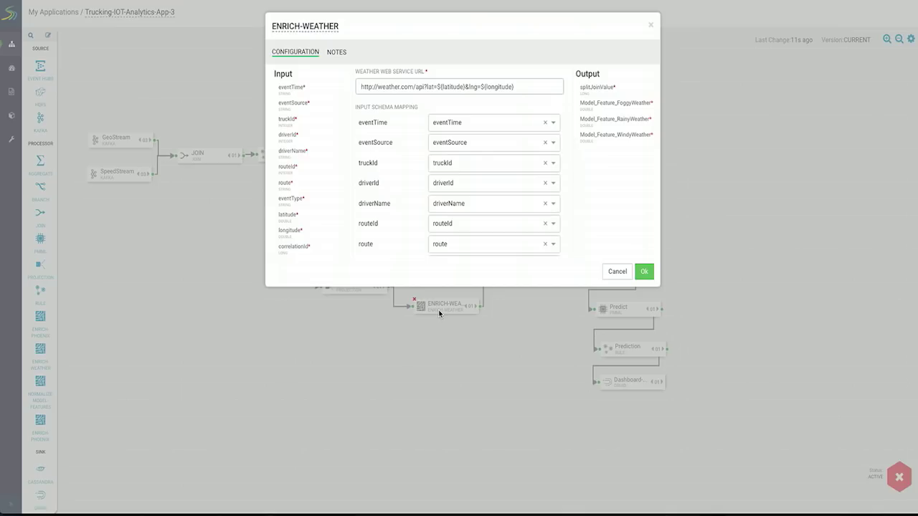
click(644, 271)
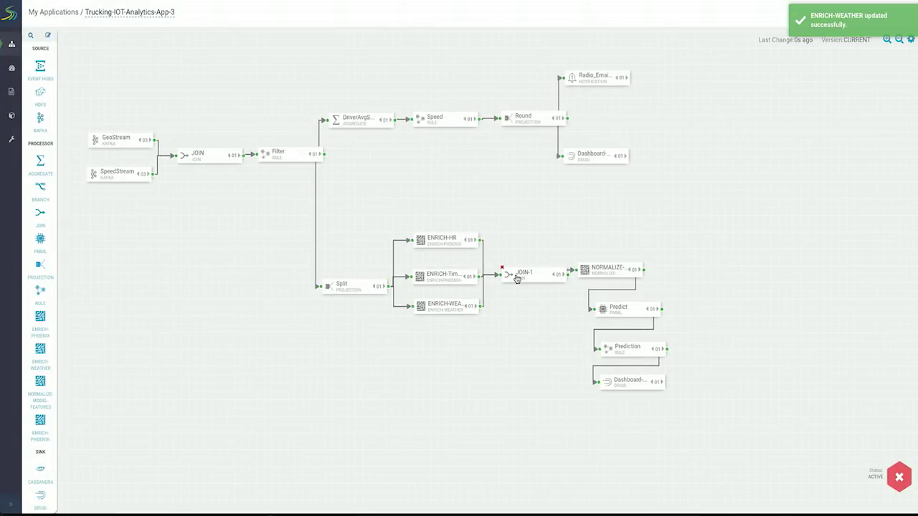
Review the JOIN-1 join and Prediction rule settings, closing each.
double_click(518, 278)
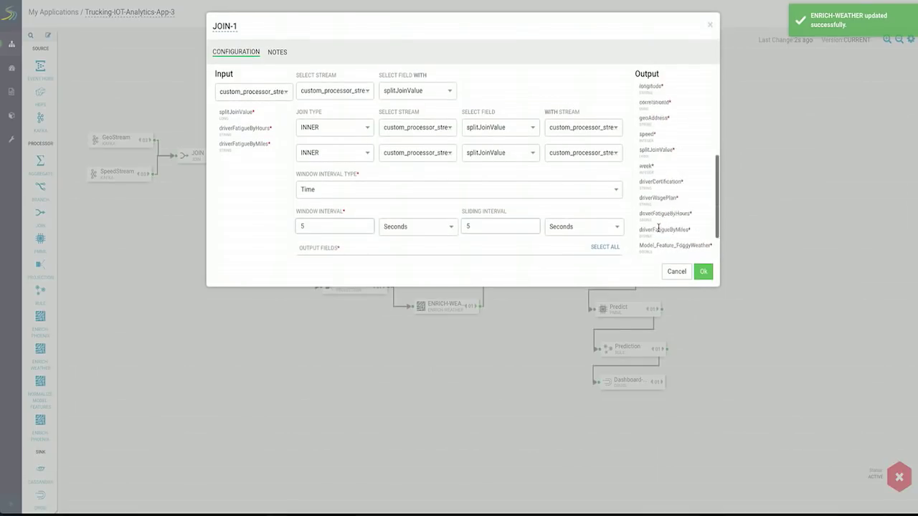
click(702, 271)
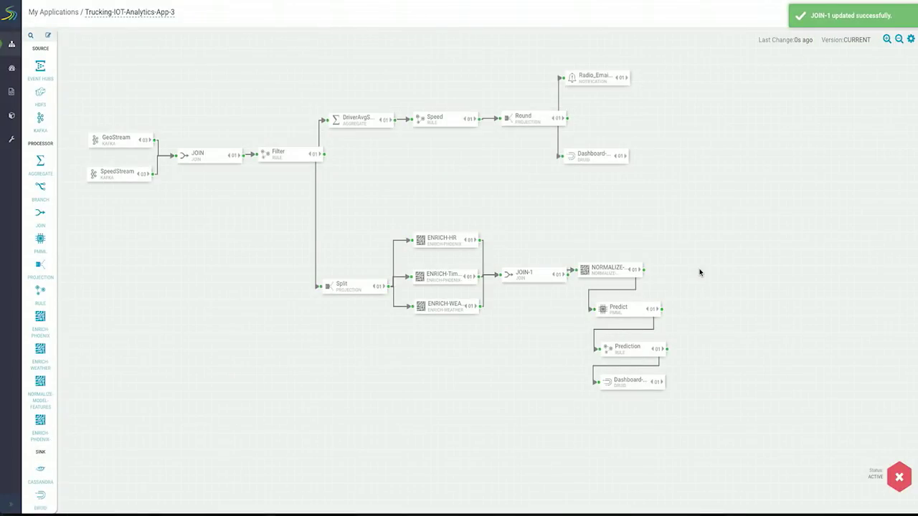
double_click(631, 355)
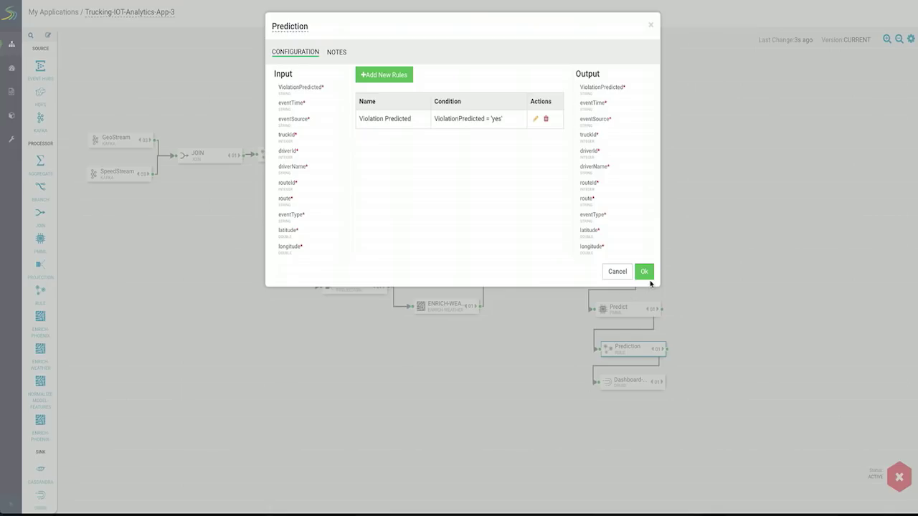
click(646, 275)
Review the Dashboard-Violation-Predicted sink, then go to the Superset Dashboards list.
double_click(620, 380)
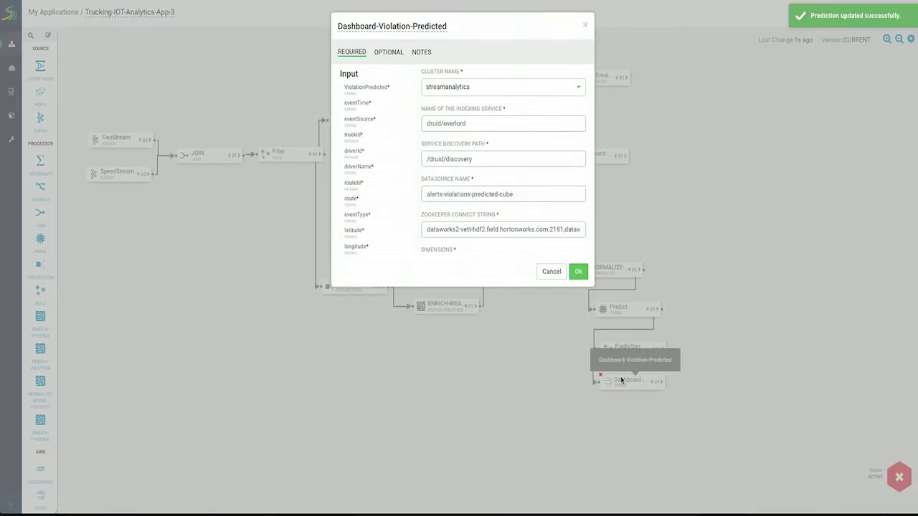
click(578, 272)
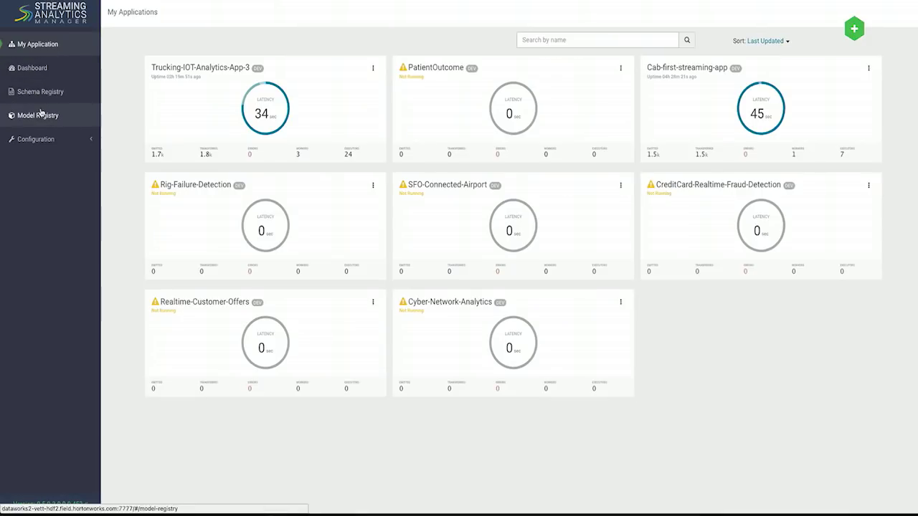
click(38, 72)
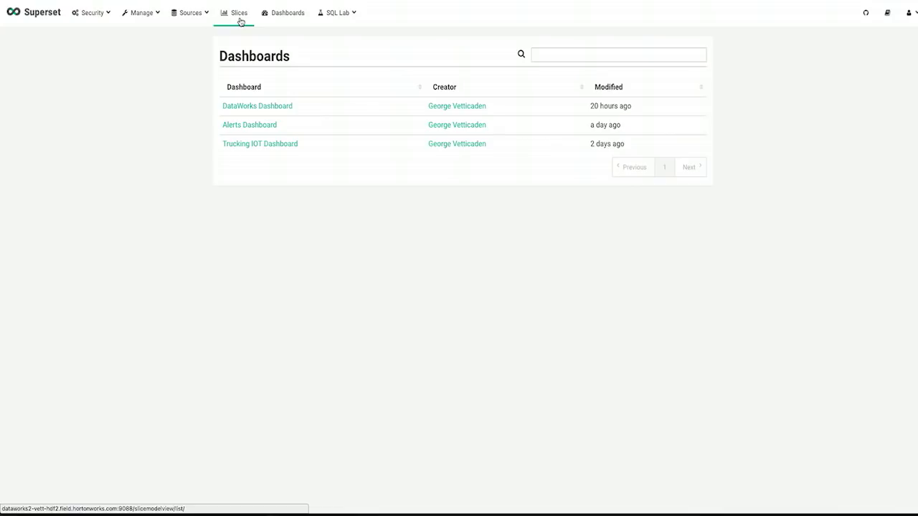
Open the alerts-violations-predicted-cube Druid datasource in the chart explorer via Sources > Druid Datasources.
click(233, 20)
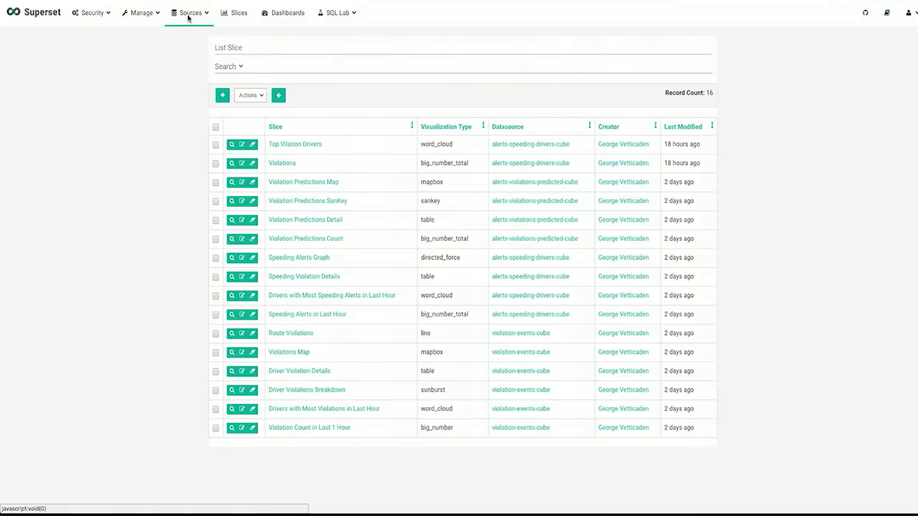
click(190, 13)
click(210, 69)
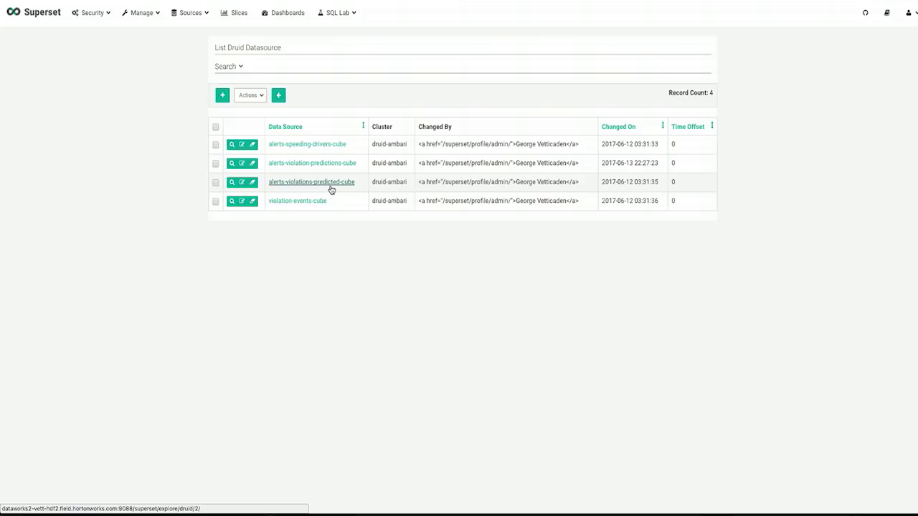
click(327, 183)
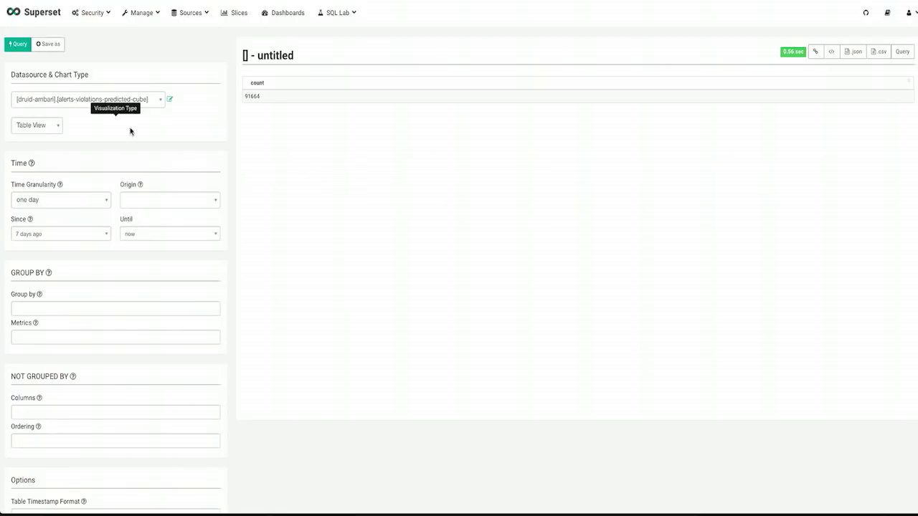
Show a Big Number count of predicted violations since 1 hour ago.
click(37, 131)
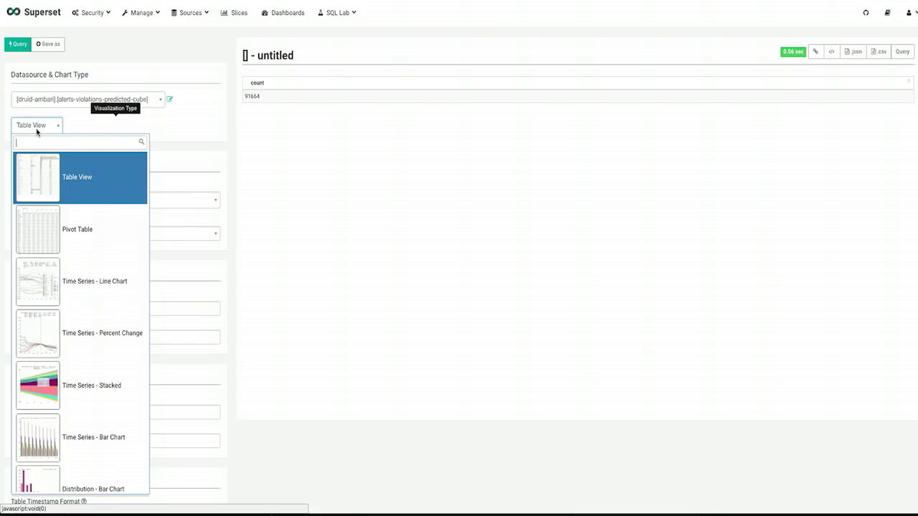
text(big)
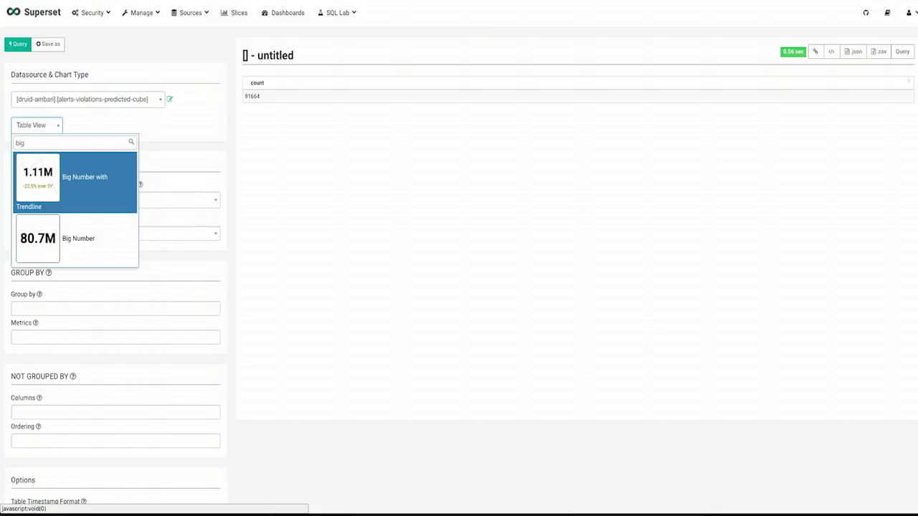
click(50, 239)
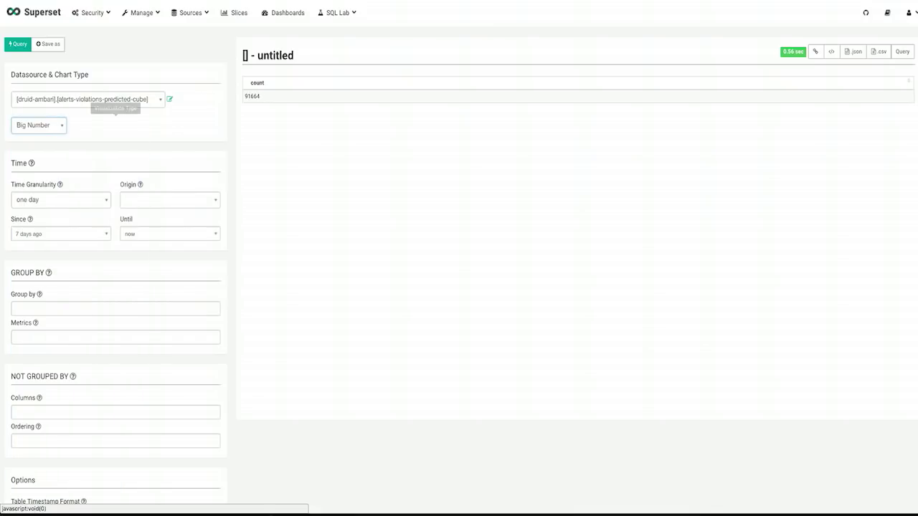
click(50, 235)
click(49, 267)
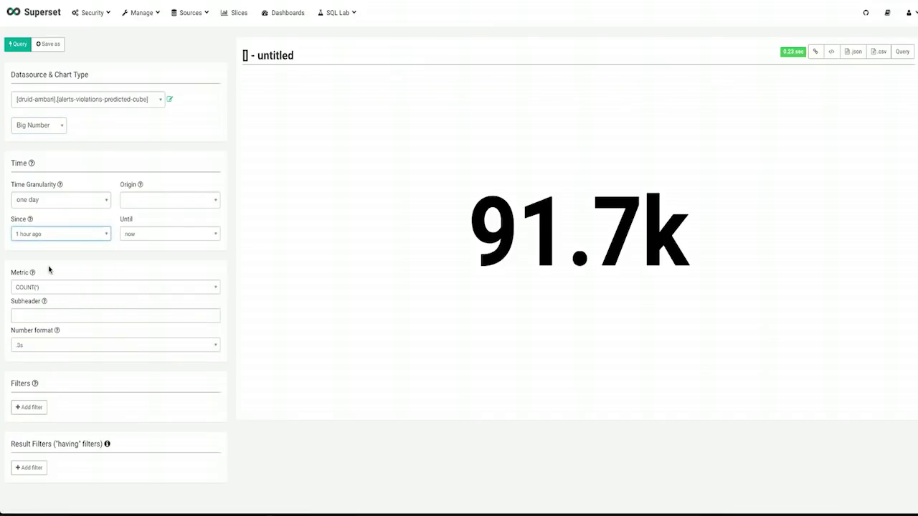
click(19, 46)
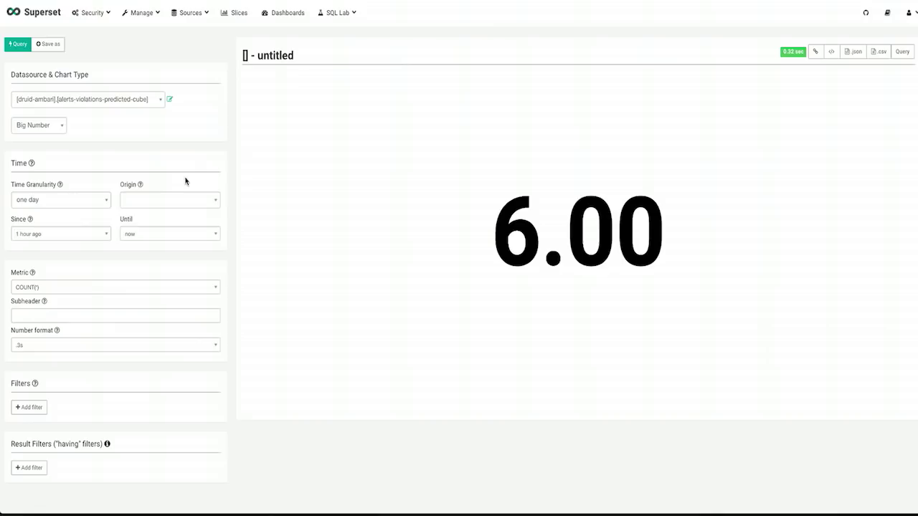
Switch to a Word Cloud with driverName as the series and rerun the query.
click(41, 127)
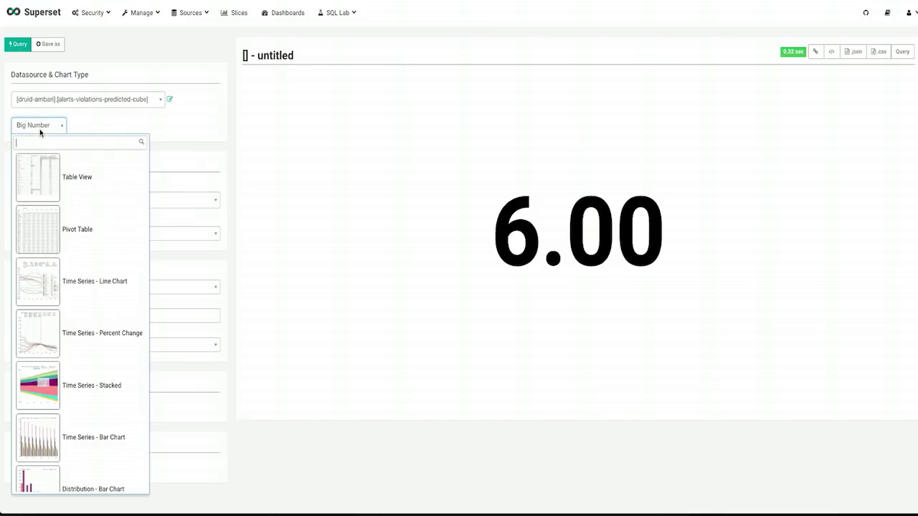
text(wor)
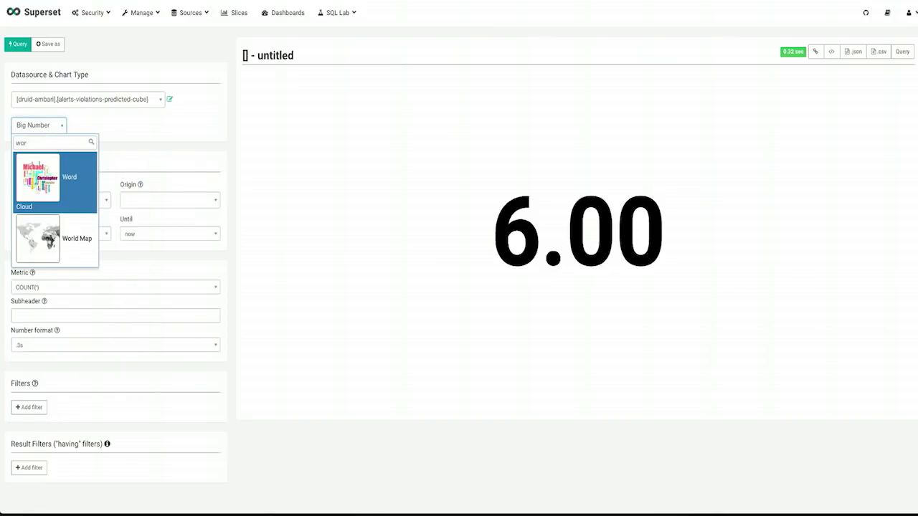
key(Return)
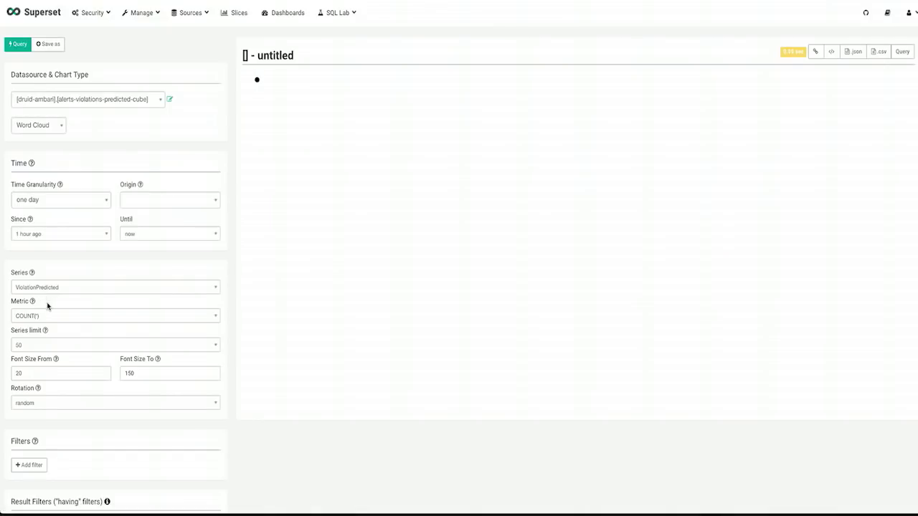
click(51, 288)
text(dri)
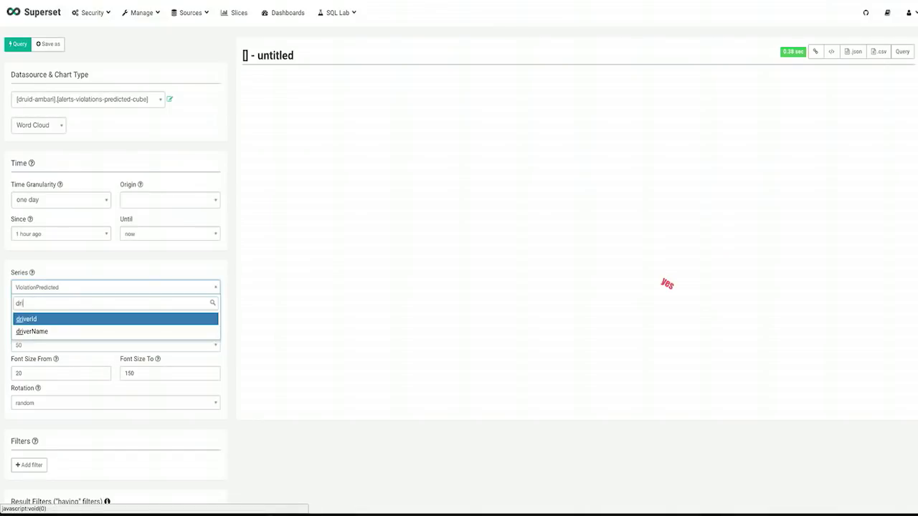
key(Down)
key(Return)
click(17, 45)
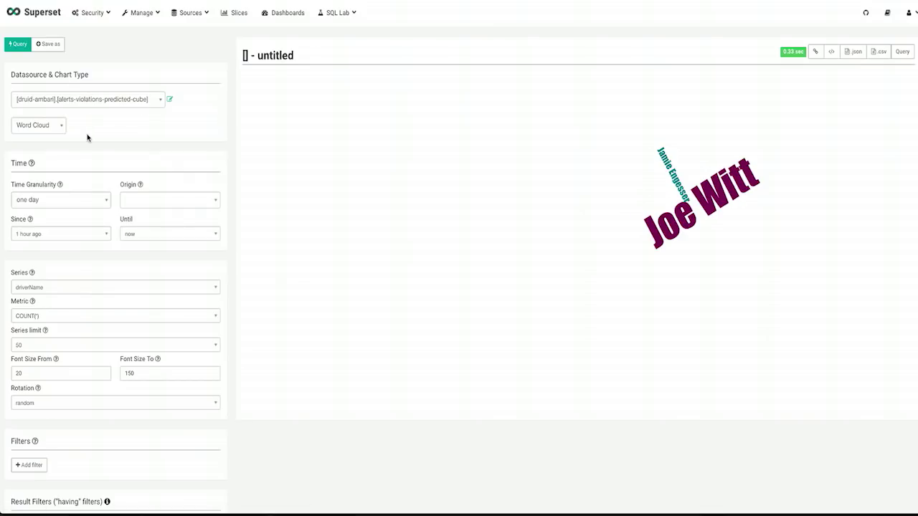
Draw a Sunburst chart with hierarchy driverName then route.
click(41, 129)
text(s)
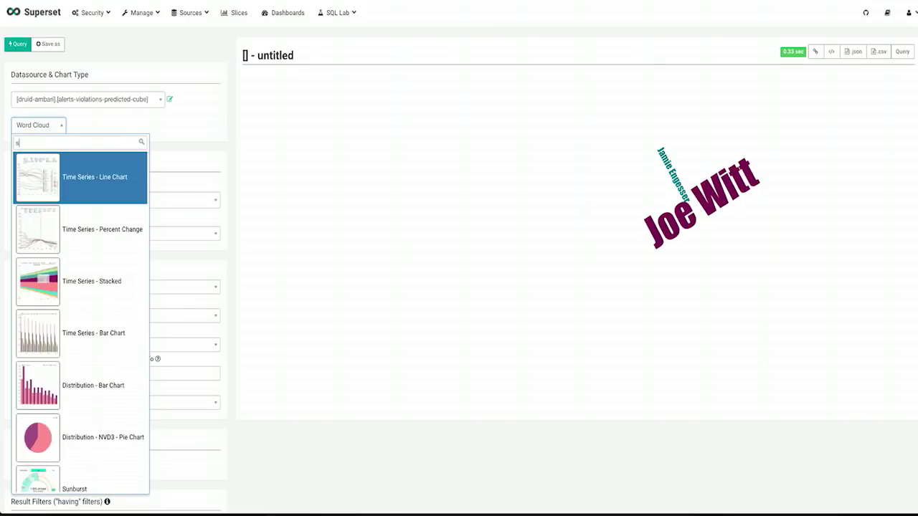
text(un)
key(Return)
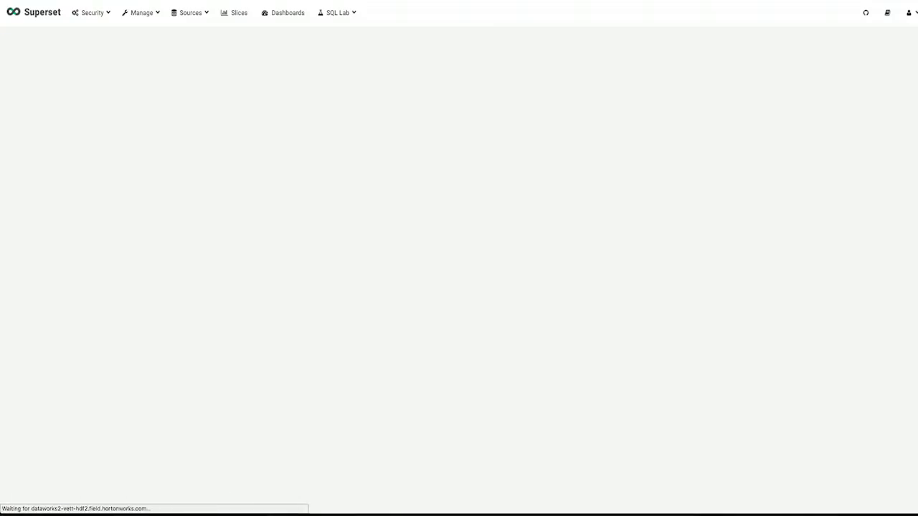
click(60, 287)
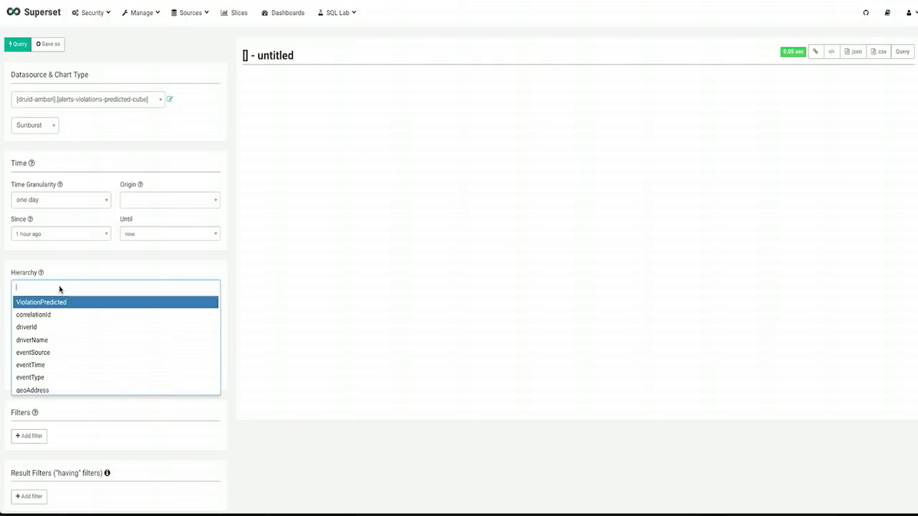
text(dri)
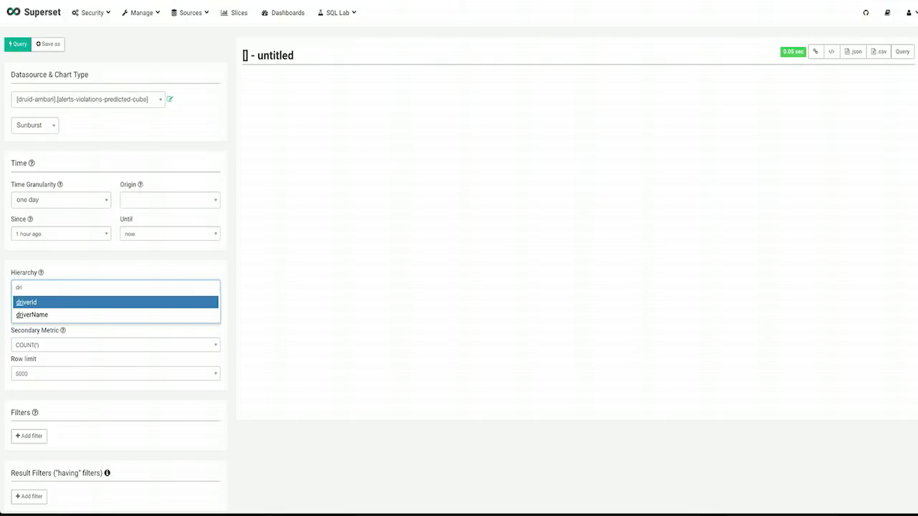
key(Down)
key(Return)
text(rout)
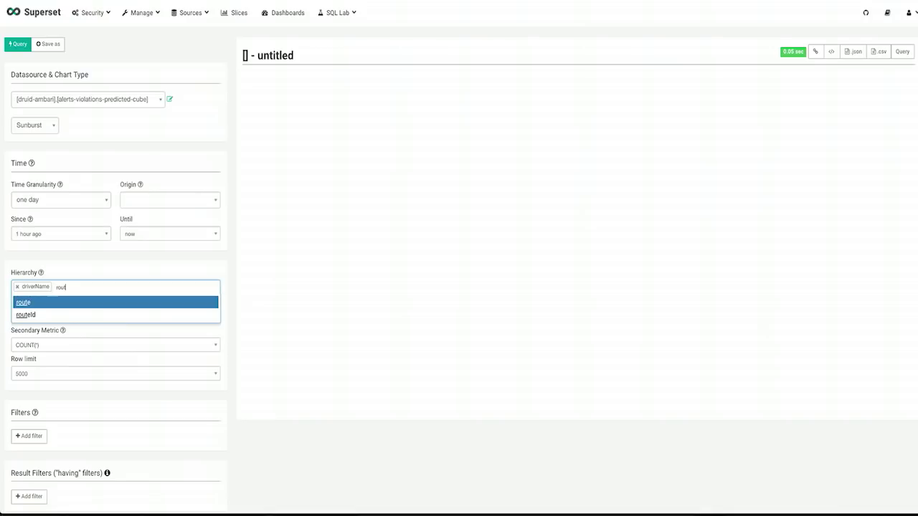
key(Return)
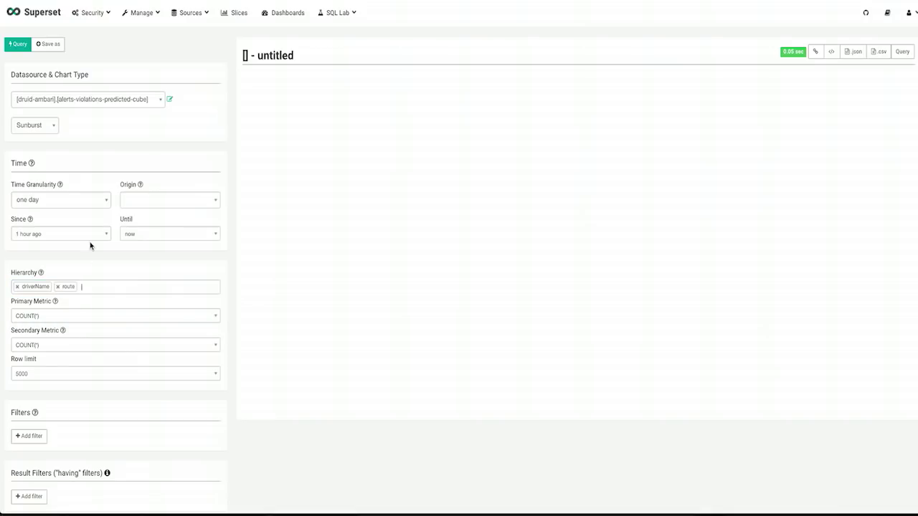
click(20, 44)
Open the Alerts Dashboard from the Dashboards list.
mouse_move(485, 265)
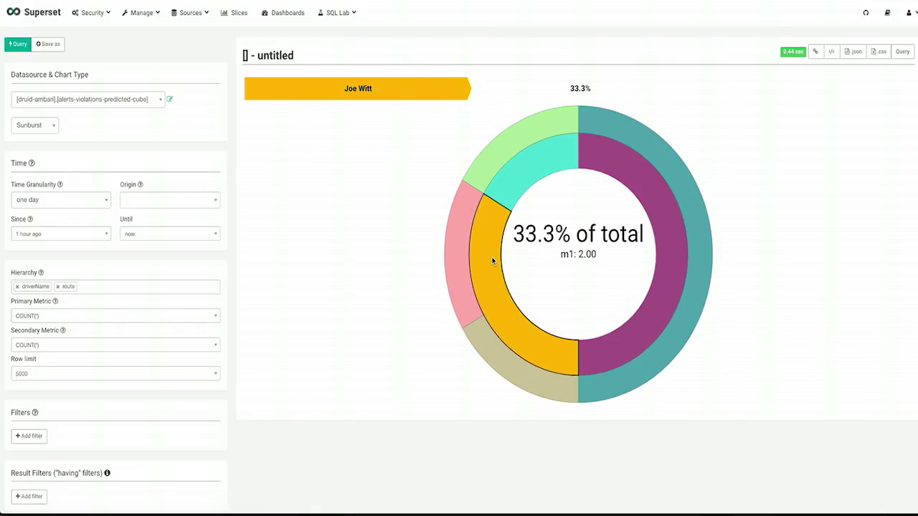
mouse_move(456, 253)
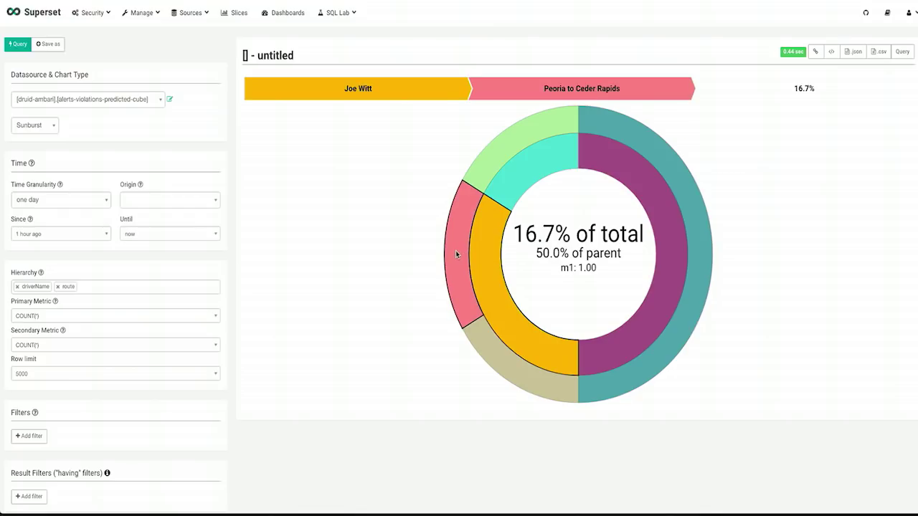
mouse_move(506, 372)
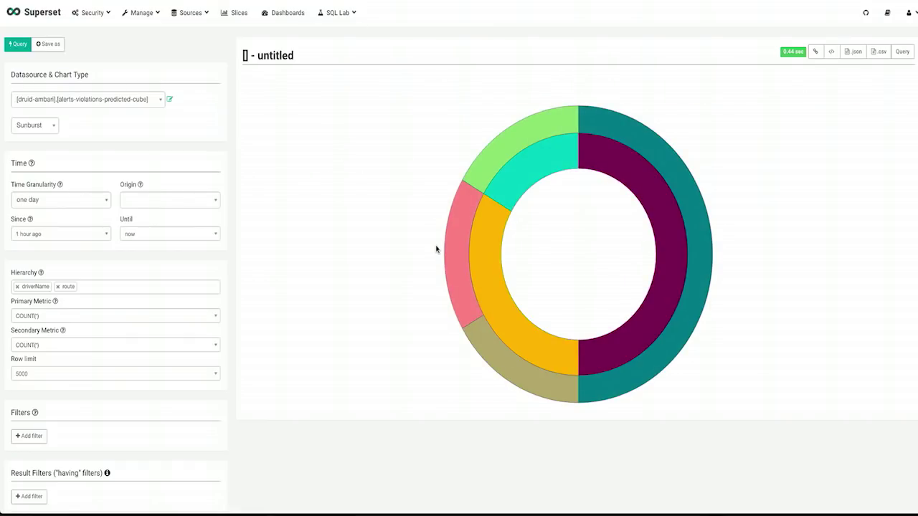
click(296, 14)
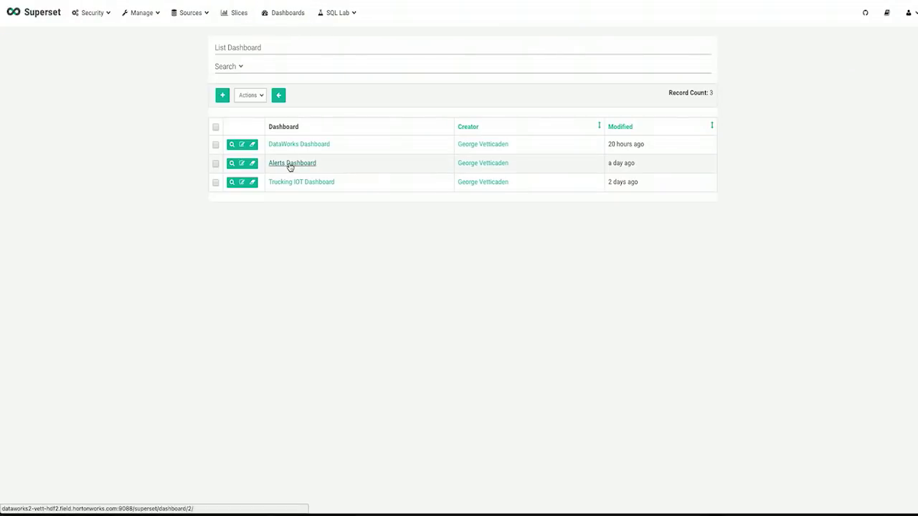
click(290, 165)
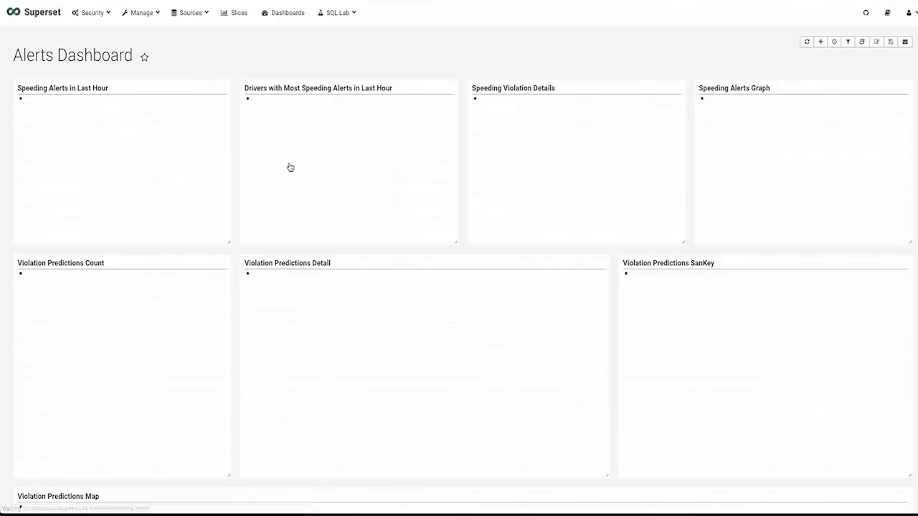